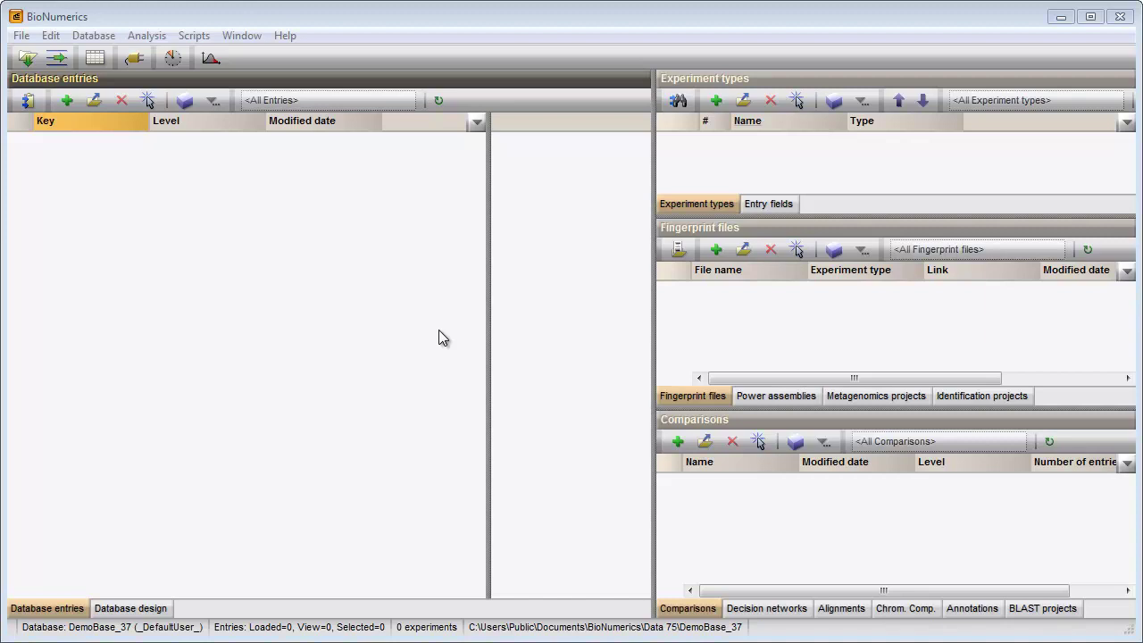
# Start a fingerprint-type curve import from the import data options.
pyautogui.click(29, 59)
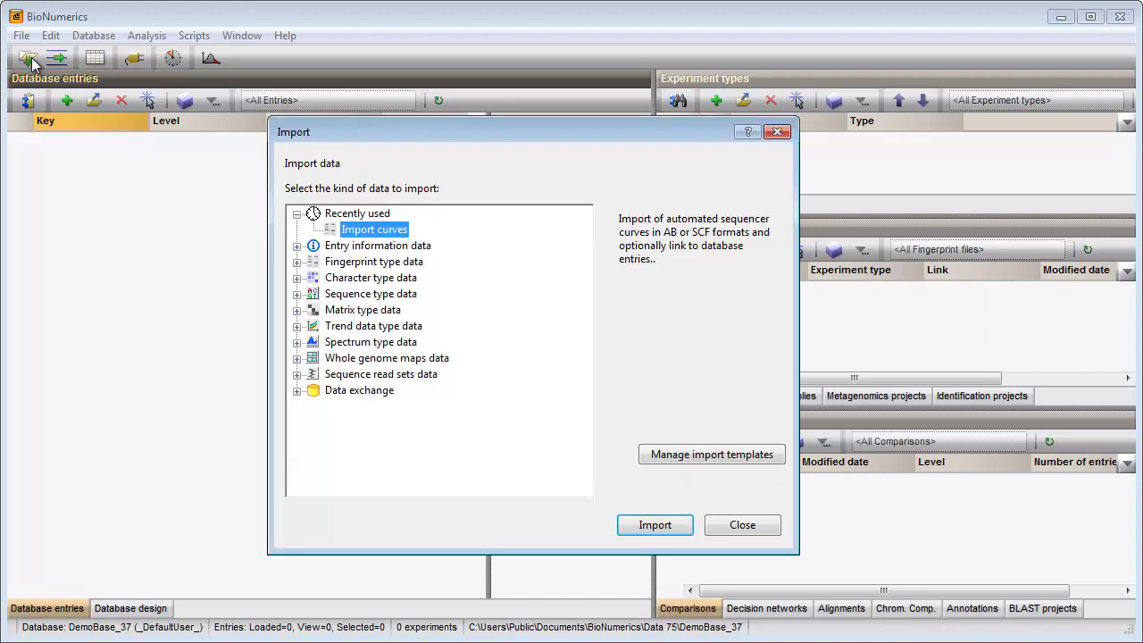
pyautogui.click(297, 261)
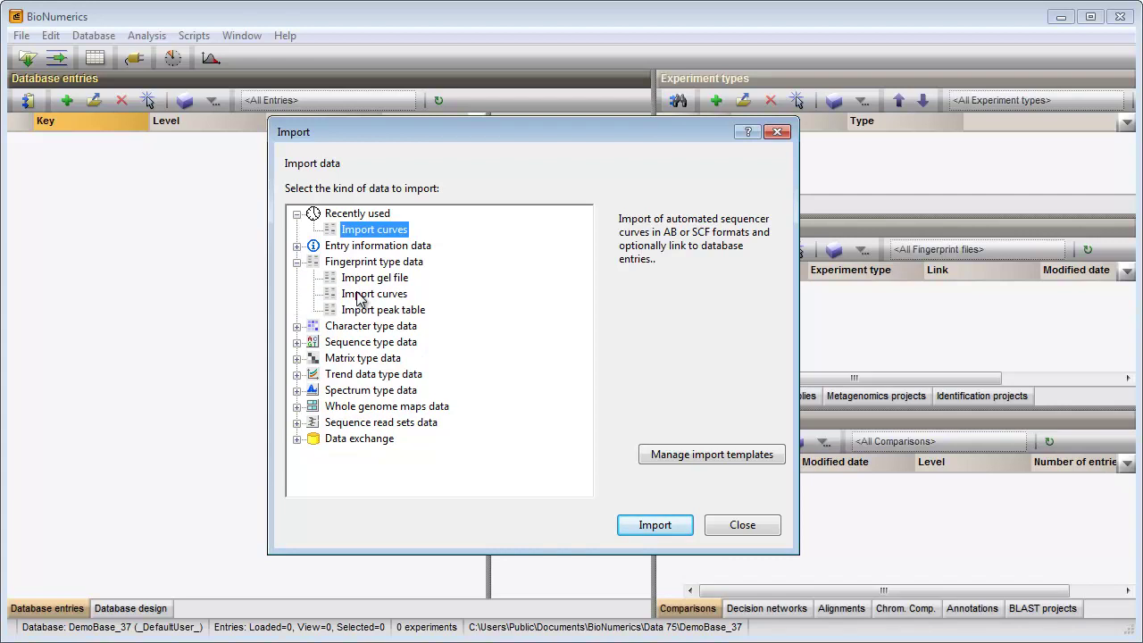
pyautogui.click(361, 296)
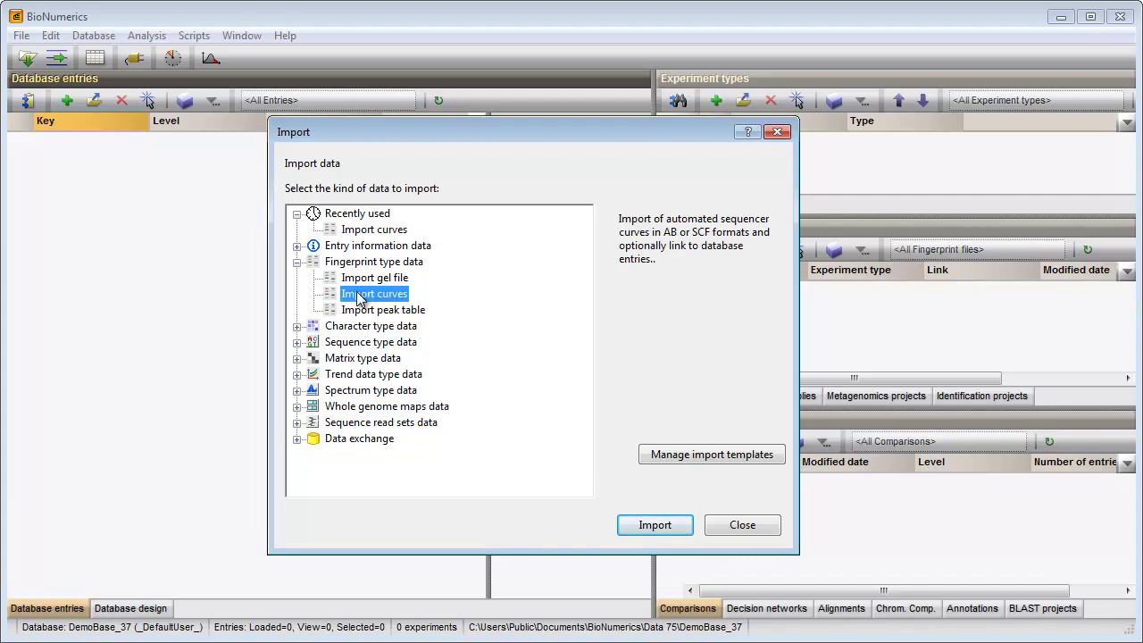
pyautogui.click(652, 527)
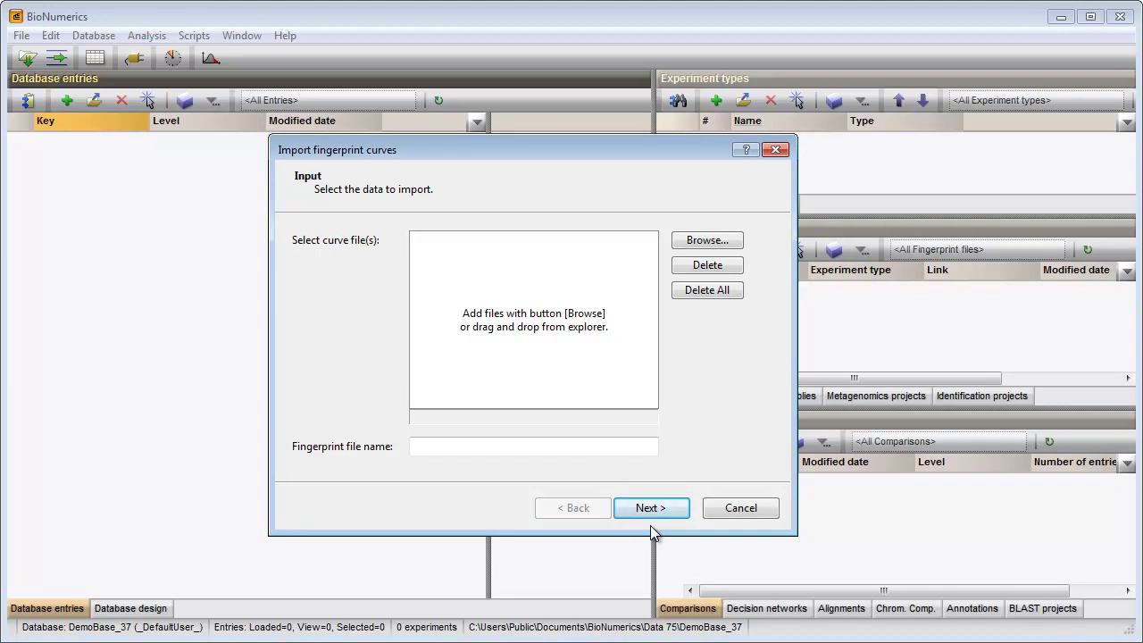
# Add all sixteen AB sequencer .fsa trace files to the curve import.
pyautogui.click(705, 241)
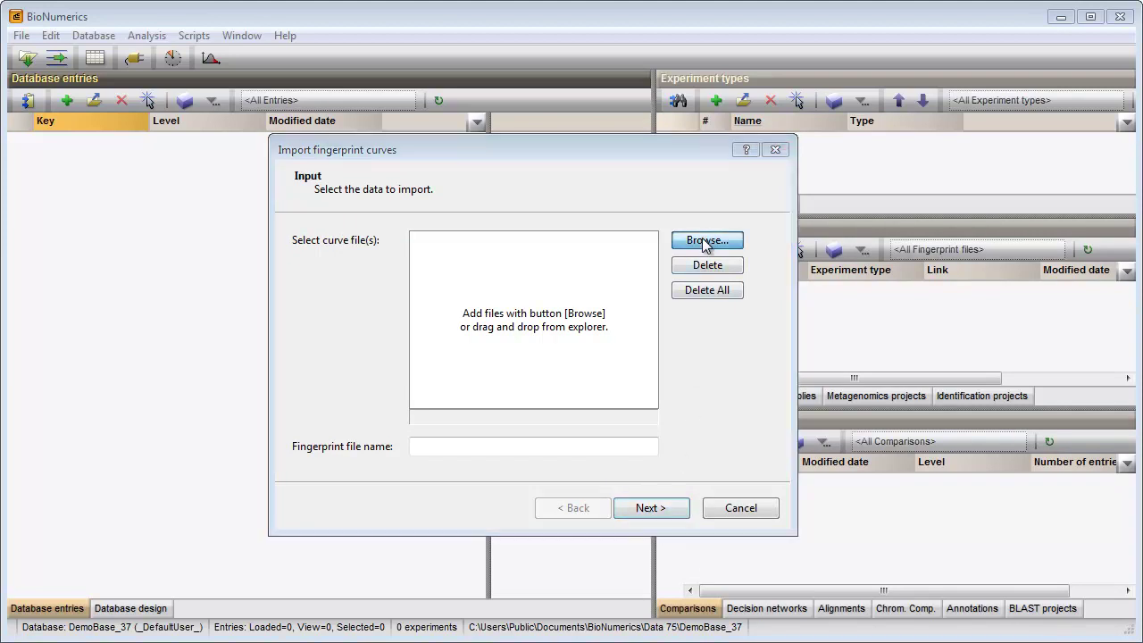
pyautogui.click(477, 286)
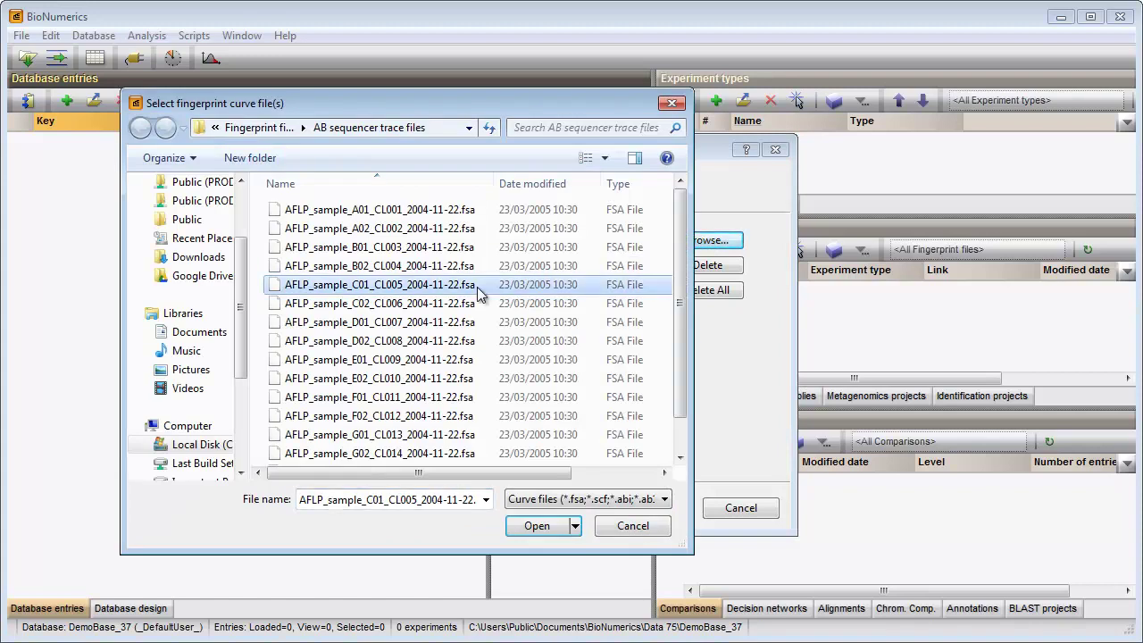
pyautogui.hotkey('ctrl', 'a')
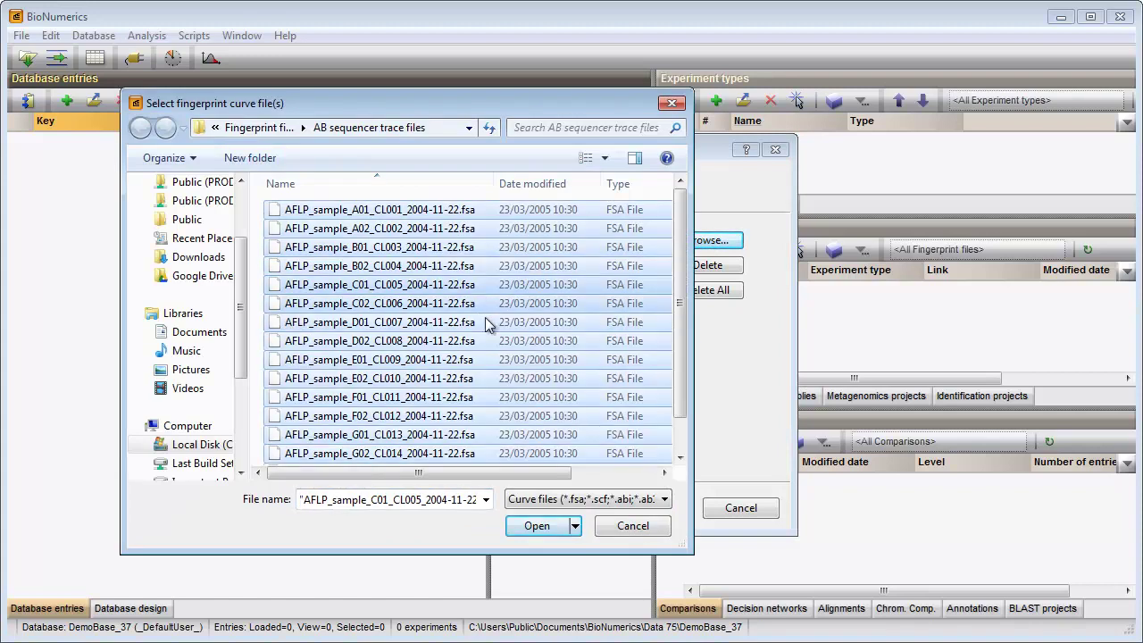
pyautogui.click(538, 526)
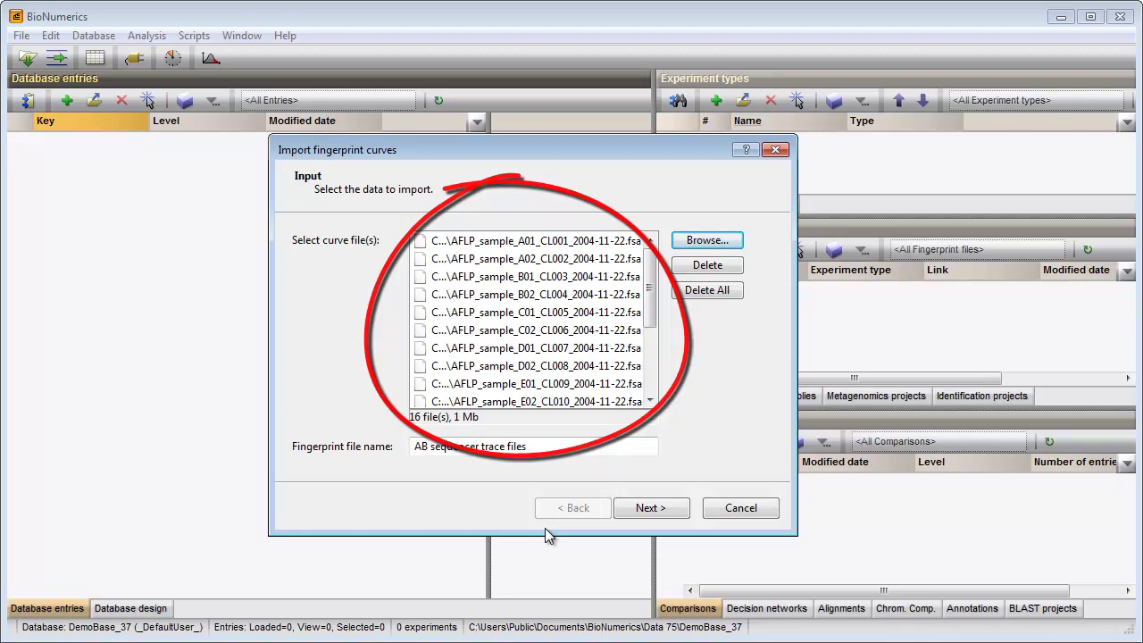
pyautogui.click(648, 507)
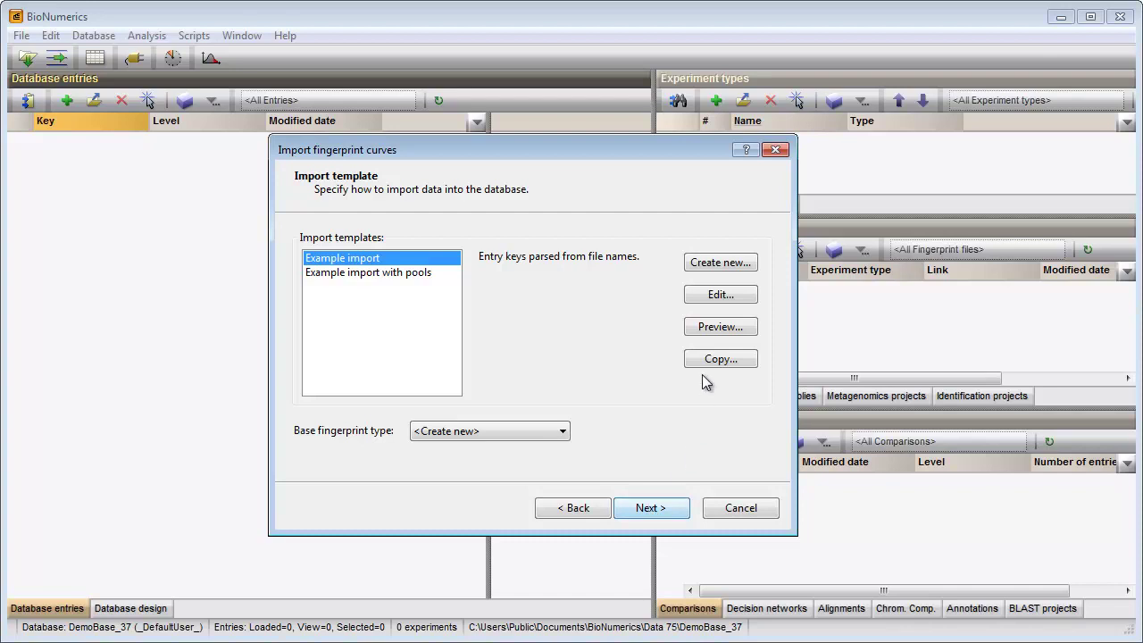
pyautogui.click(717, 329)
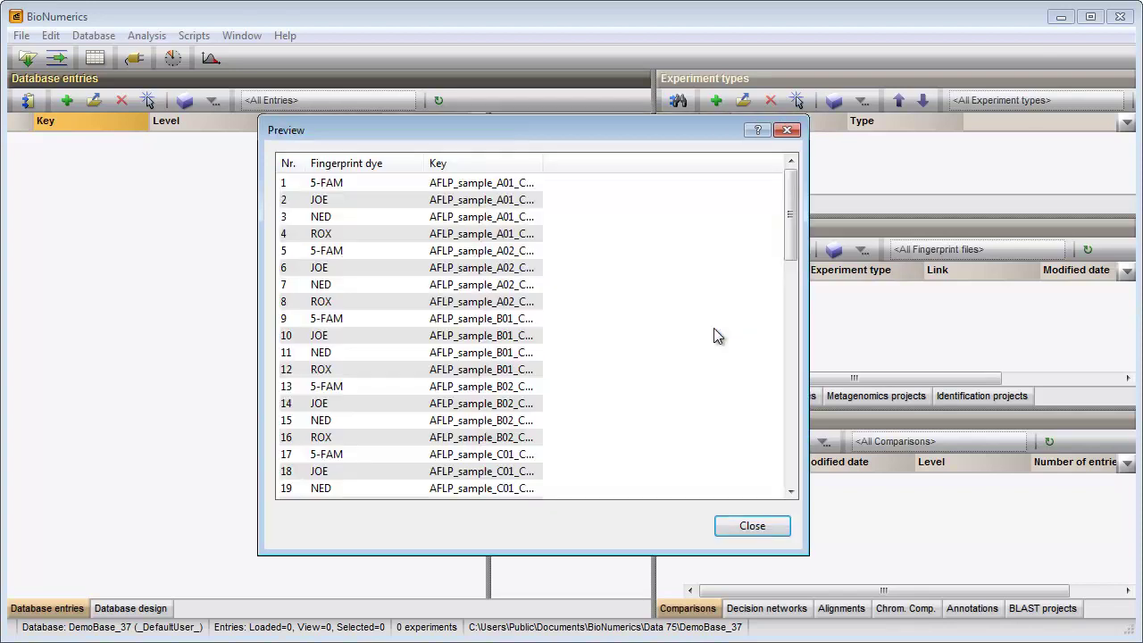
pyautogui.moveTo(548, 163); pyautogui.dragTo(638, 169)
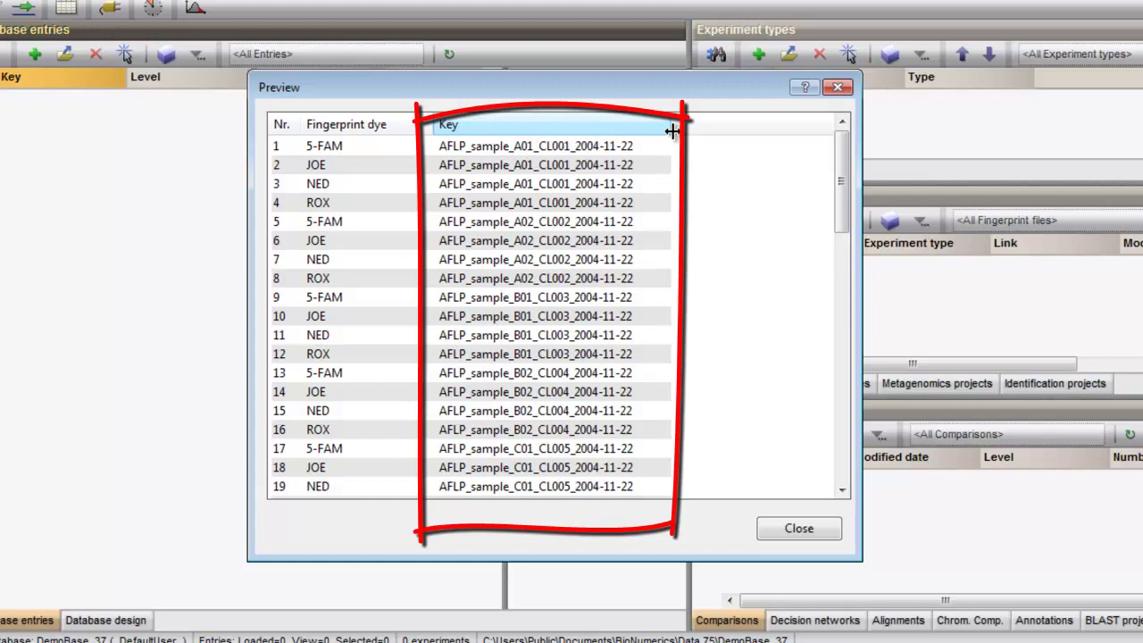
pyautogui.click(797, 529)
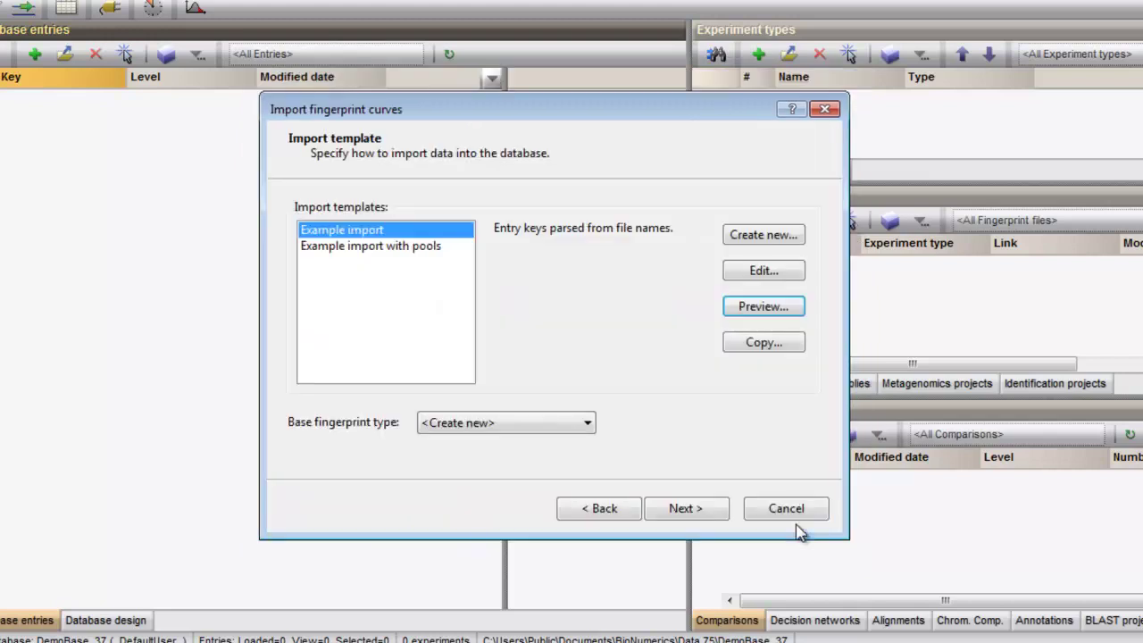
# Open the advanced parsing settings of the Example template's File/Key rule.
pyautogui.click(765, 272)
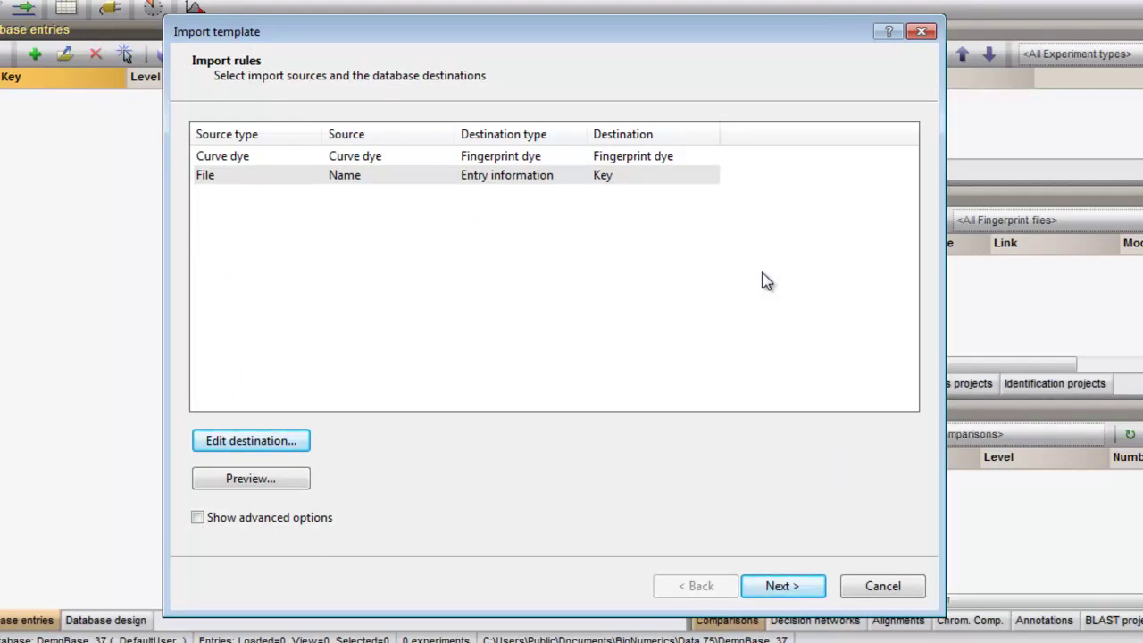
pyautogui.click(335, 183)
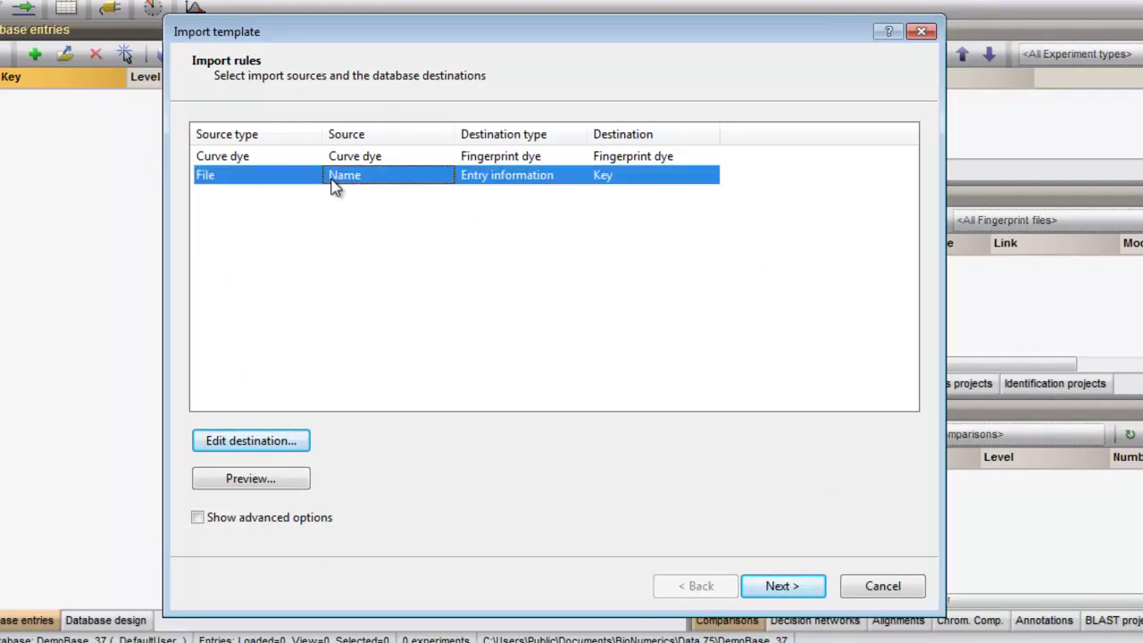
pyautogui.click(197, 519)
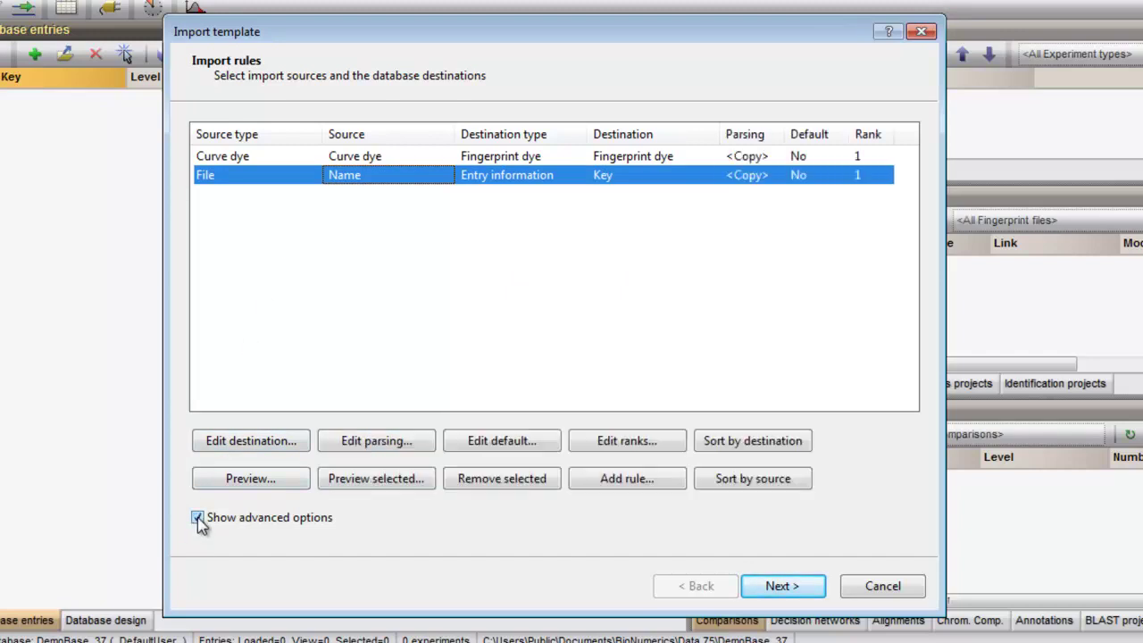
pyautogui.click(388, 446)
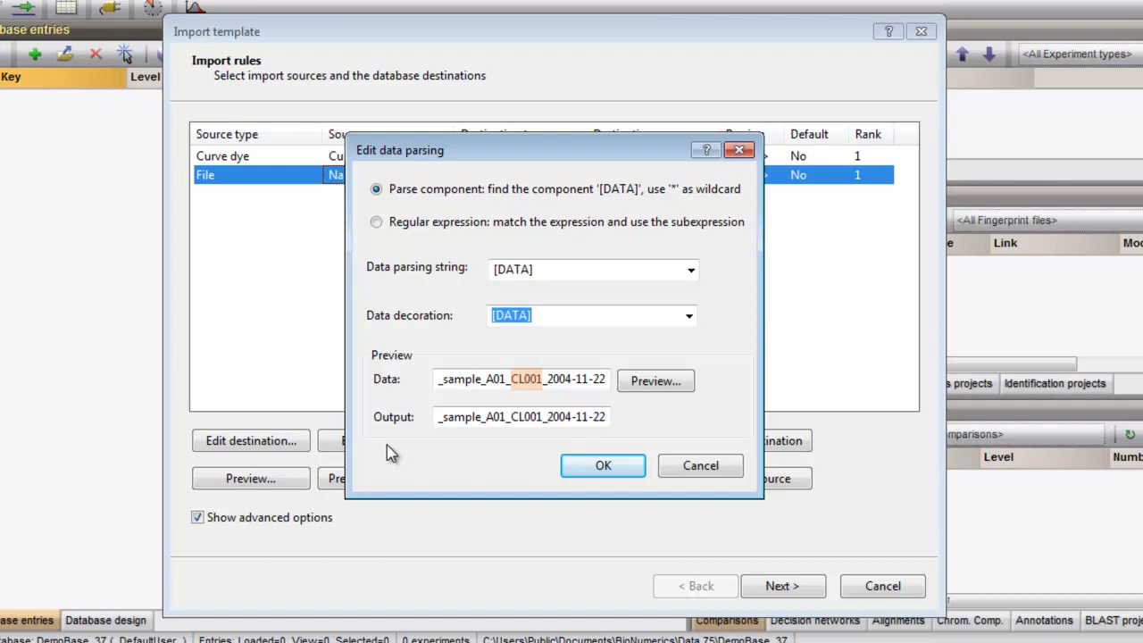
# Set the key parsing string to *_*_*_[DATA]_* and preview the resulting CL001-style keys.
pyautogui.click(494, 271)
pyautogui.click(493, 271)
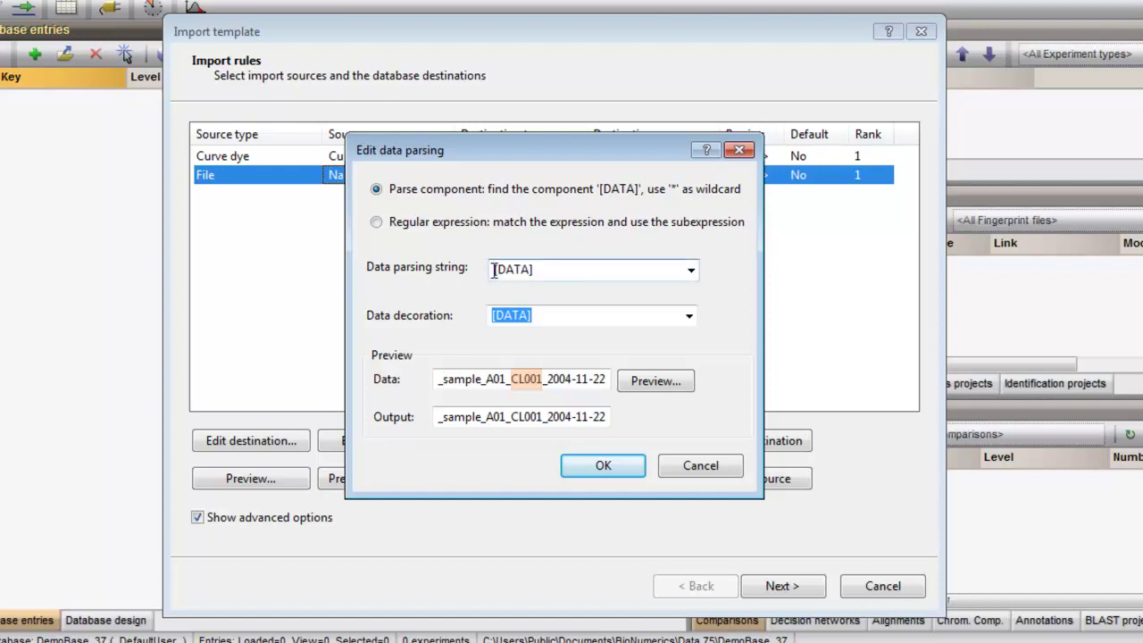
pyautogui.write('*_*_*_')
pyautogui.click(596, 269)
pyautogui.write('_*')
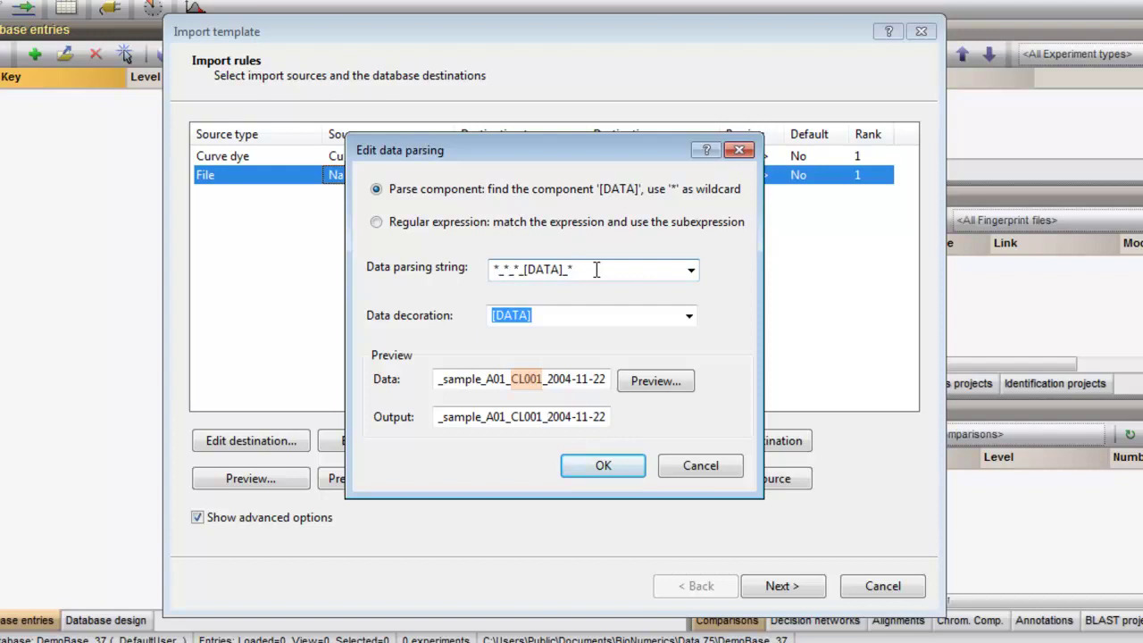
pyautogui.click(665, 382)
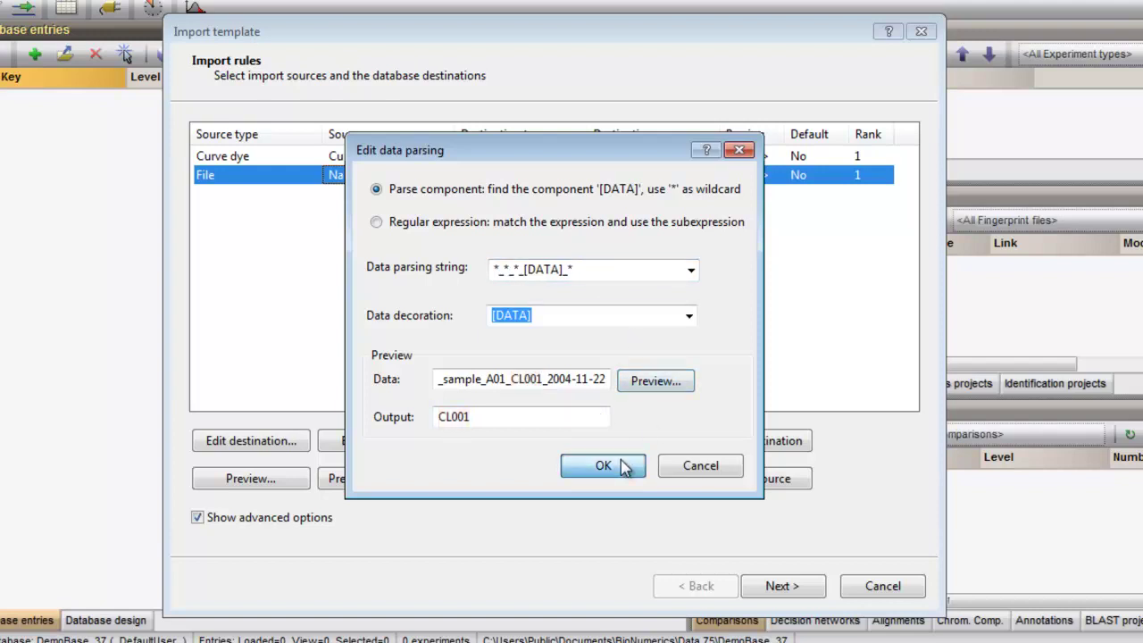
pyautogui.click(590, 465)
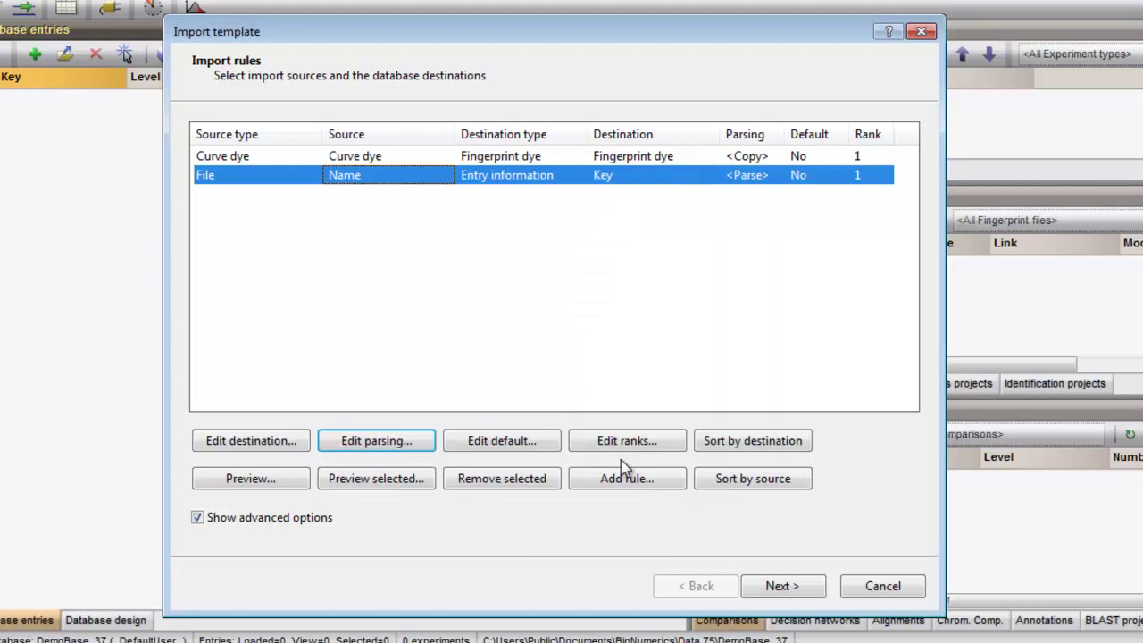
pyautogui.click(267, 480)
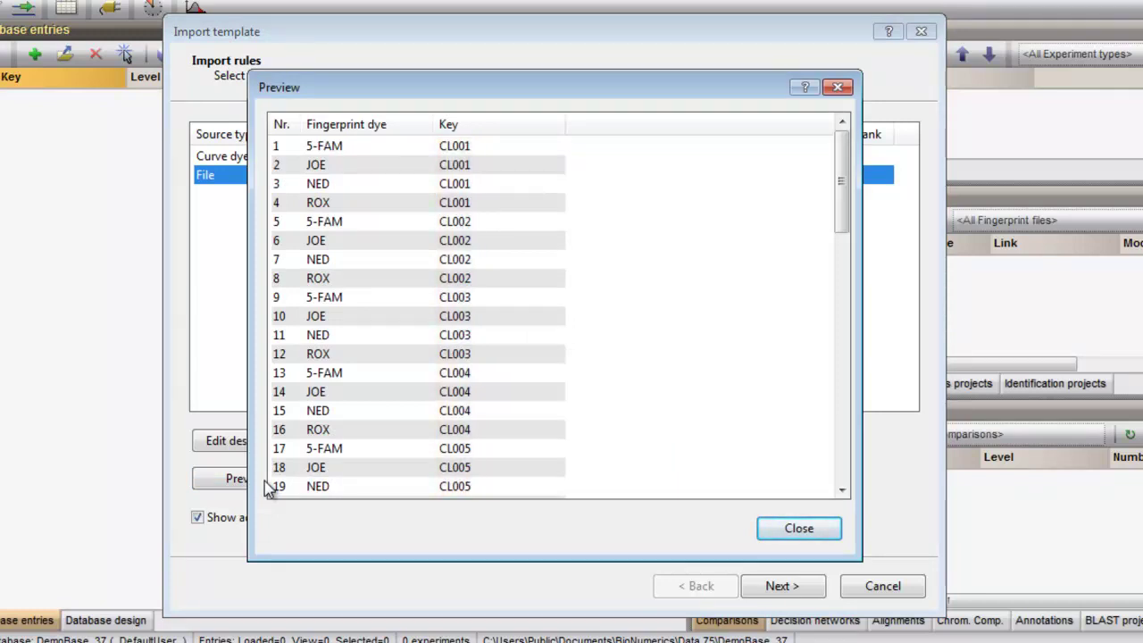
pyautogui.click(761, 530)
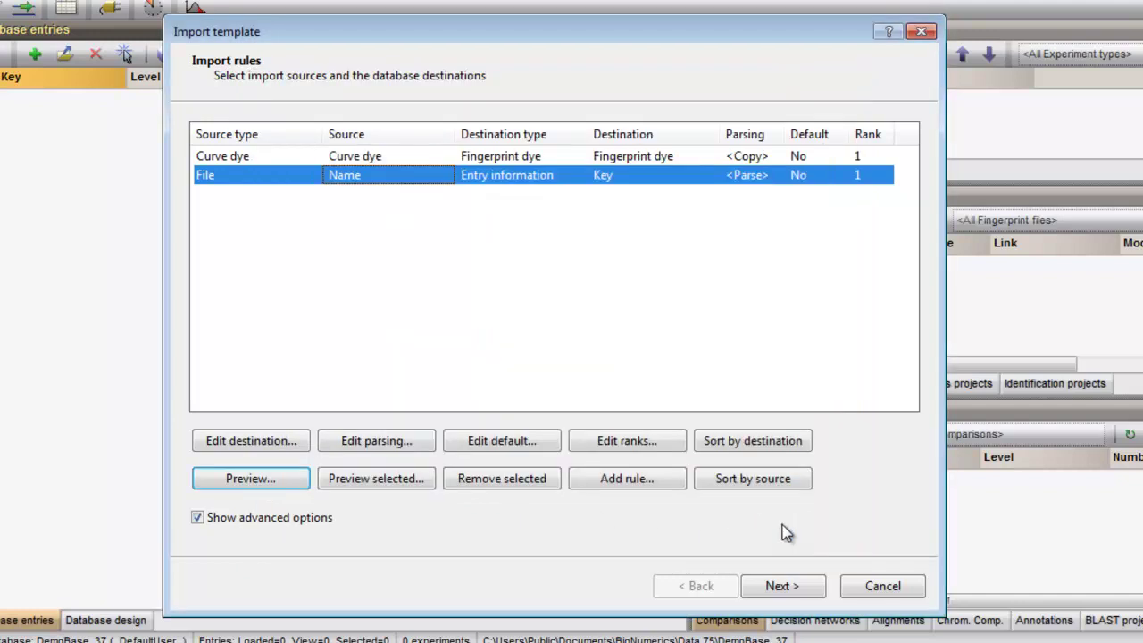
# Restrict the template to 5-FAM and ROX dyes, with ROX as reference and Key linking.
pyautogui.click(782, 585)
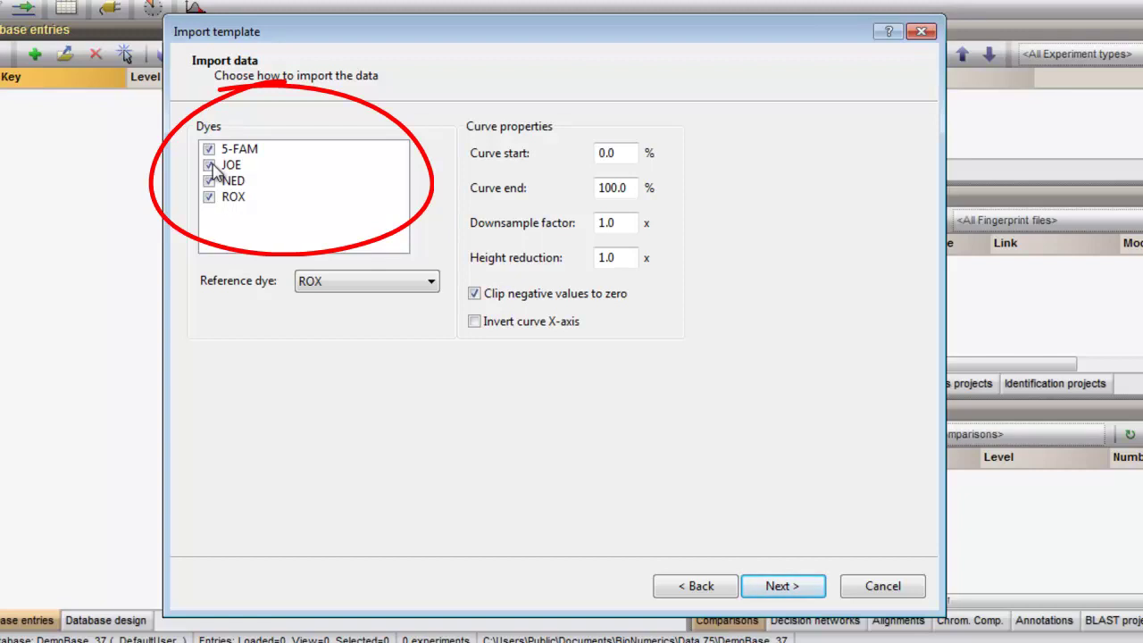
pyautogui.click(209, 166)
pyautogui.click(212, 181)
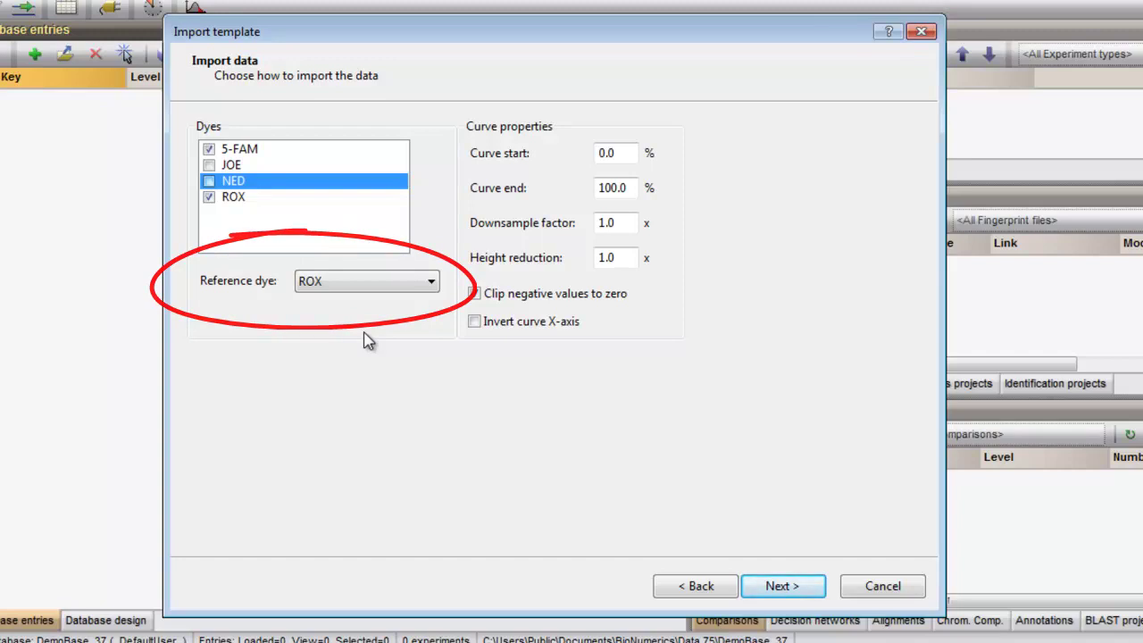
pyautogui.click(775, 586)
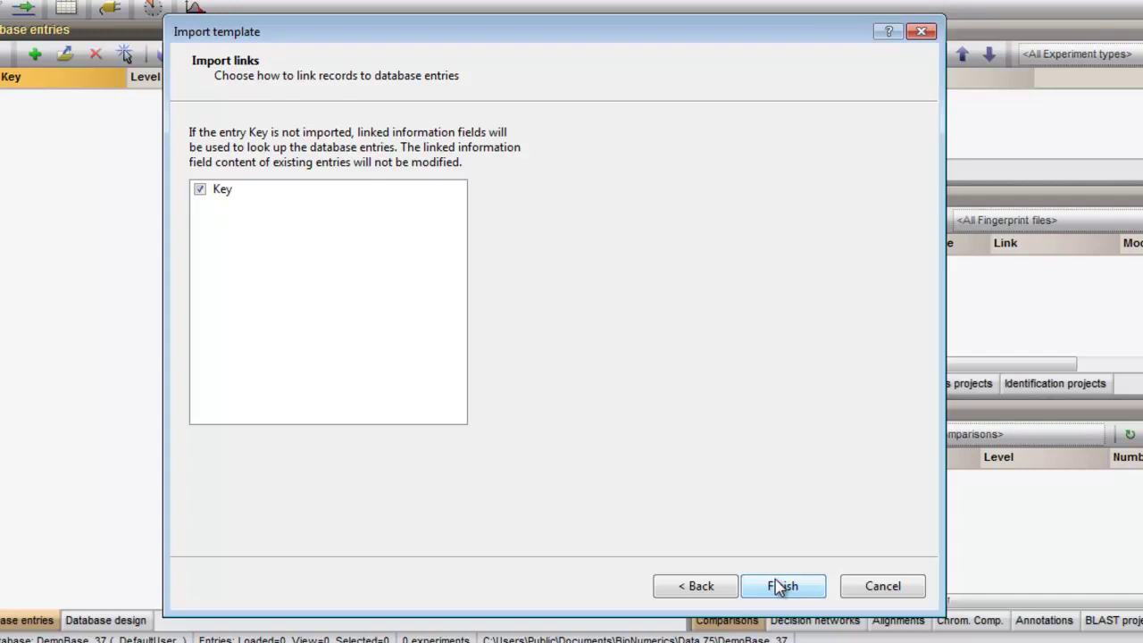
# Create fingerprint type 'AFLP' with new experiment types AFLP5-FAM and AFLPROX.
pyautogui.click(775, 587)
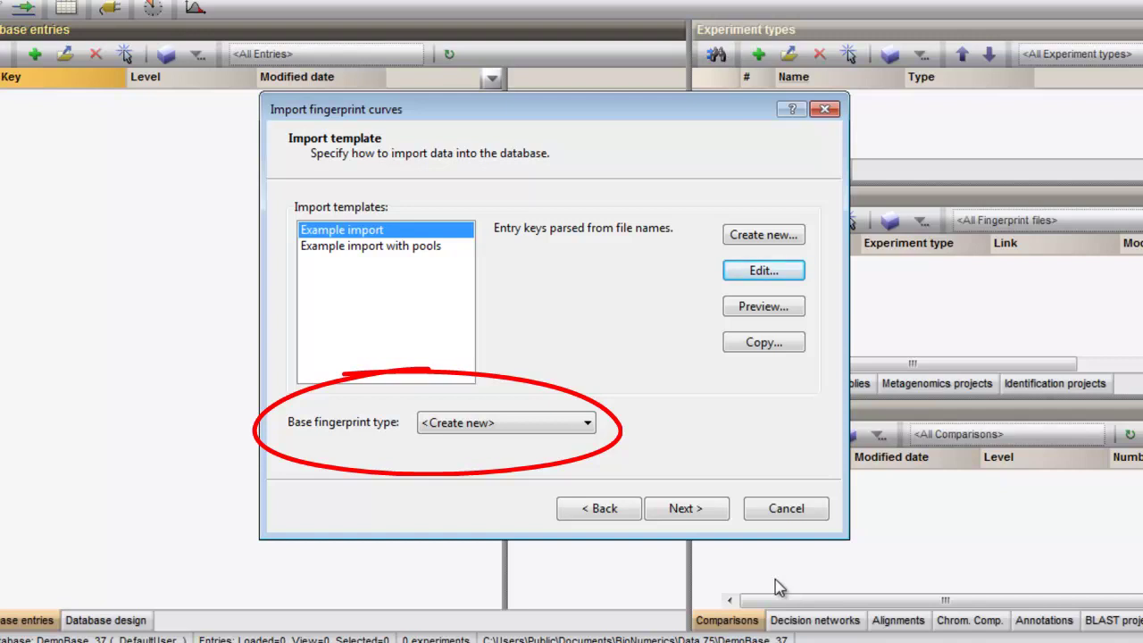
pyautogui.click(672, 518)
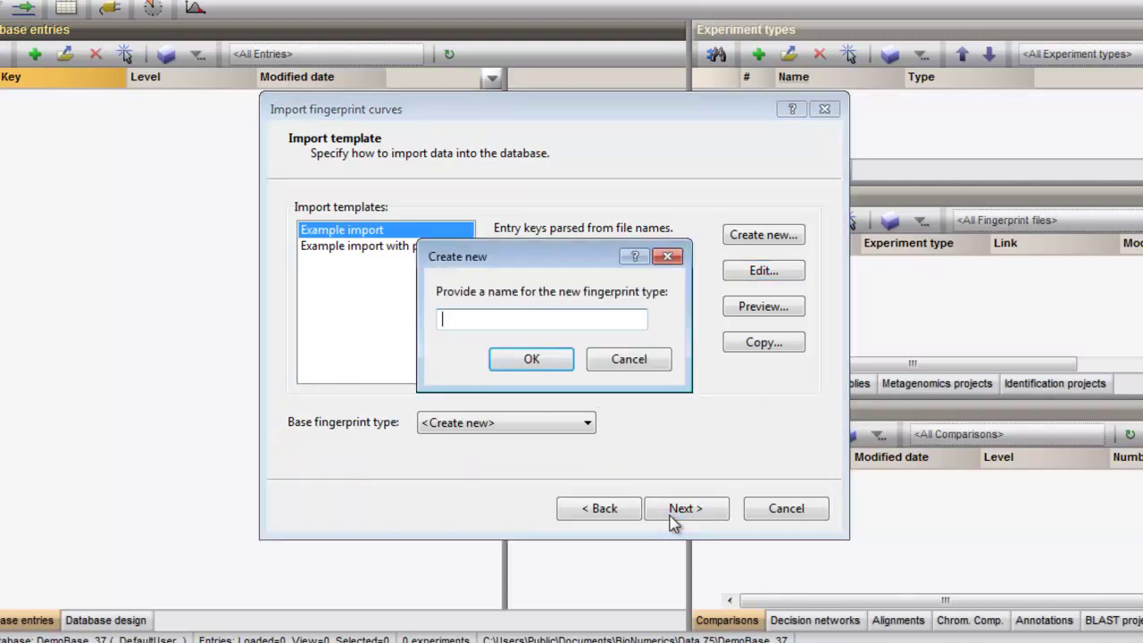
pyautogui.write('AFLP')
pyautogui.click(520, 367)
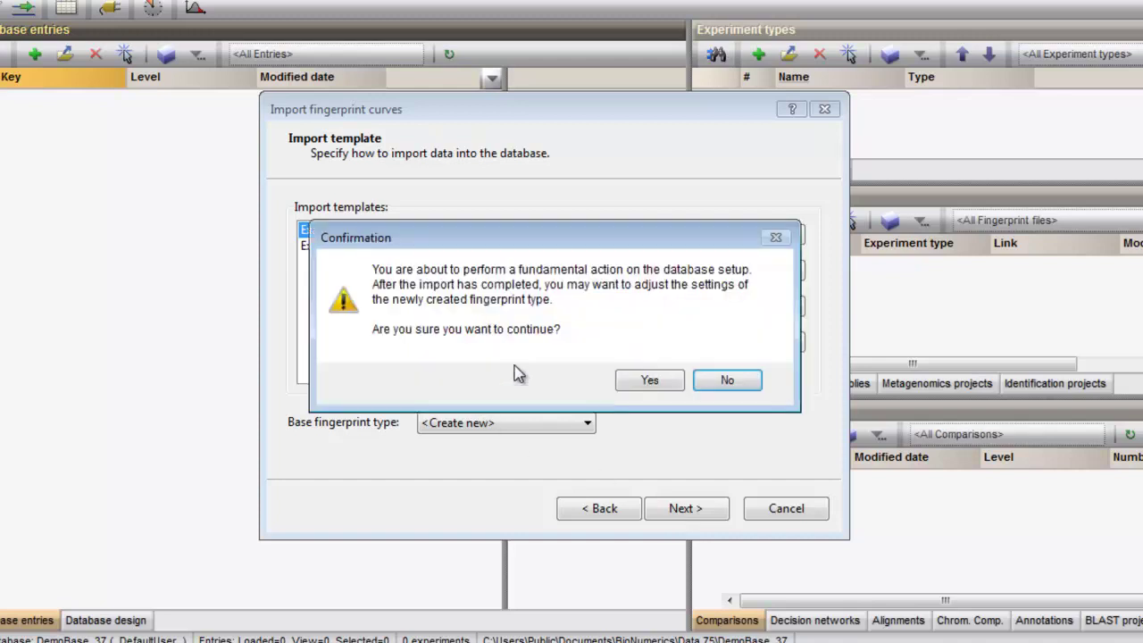
pyautogui.click(641, 382)
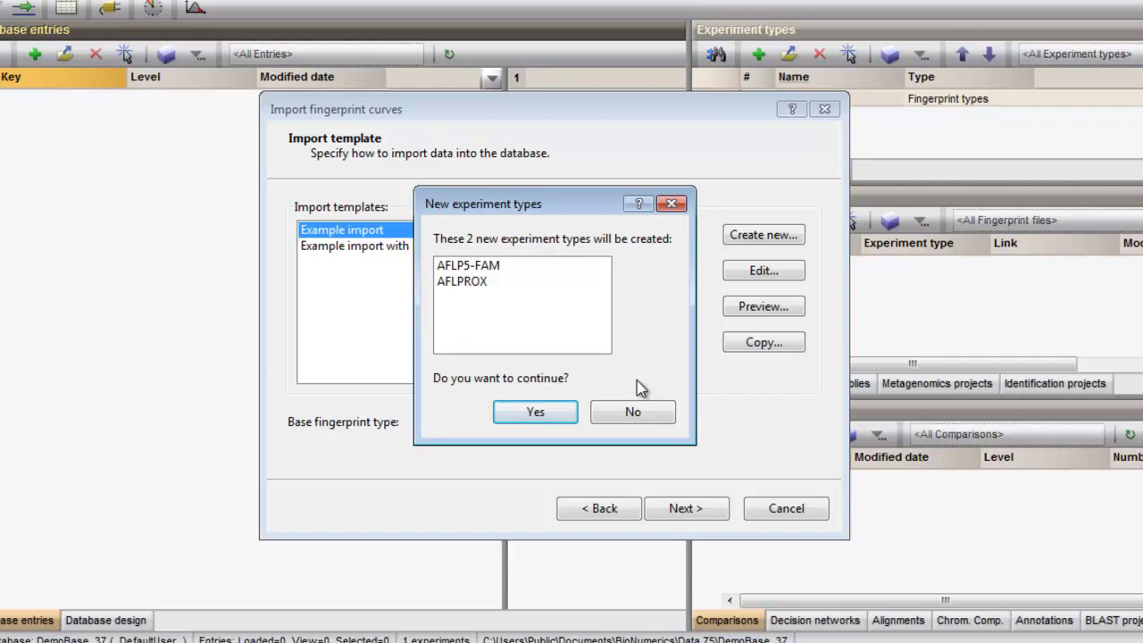
pyautogui.click(531, 412)
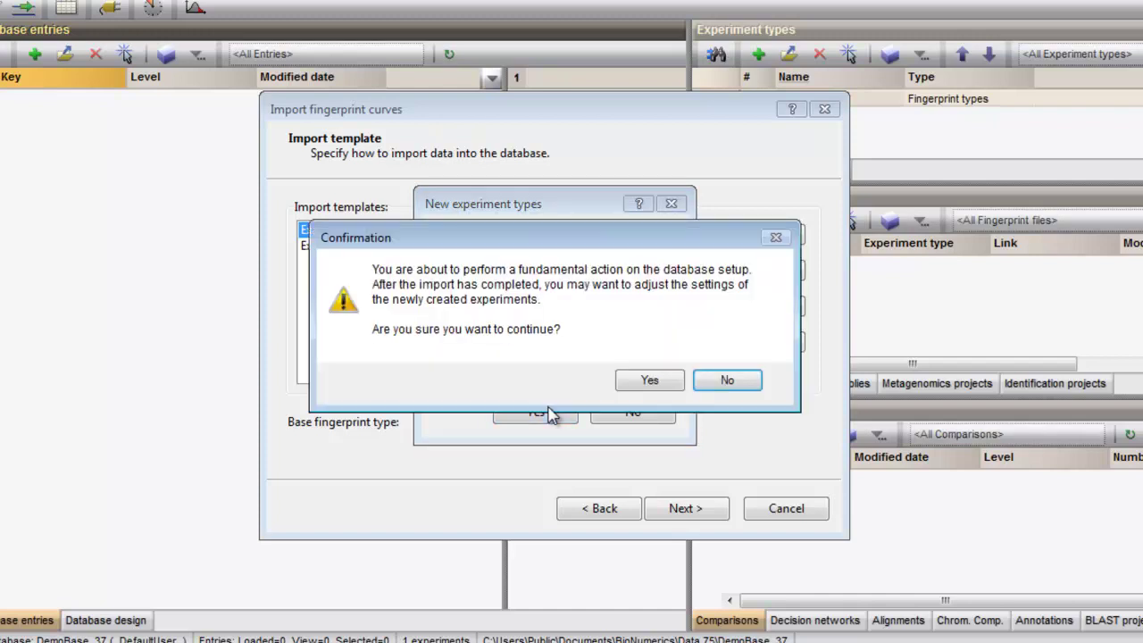
pyautogui.click(645, 381)
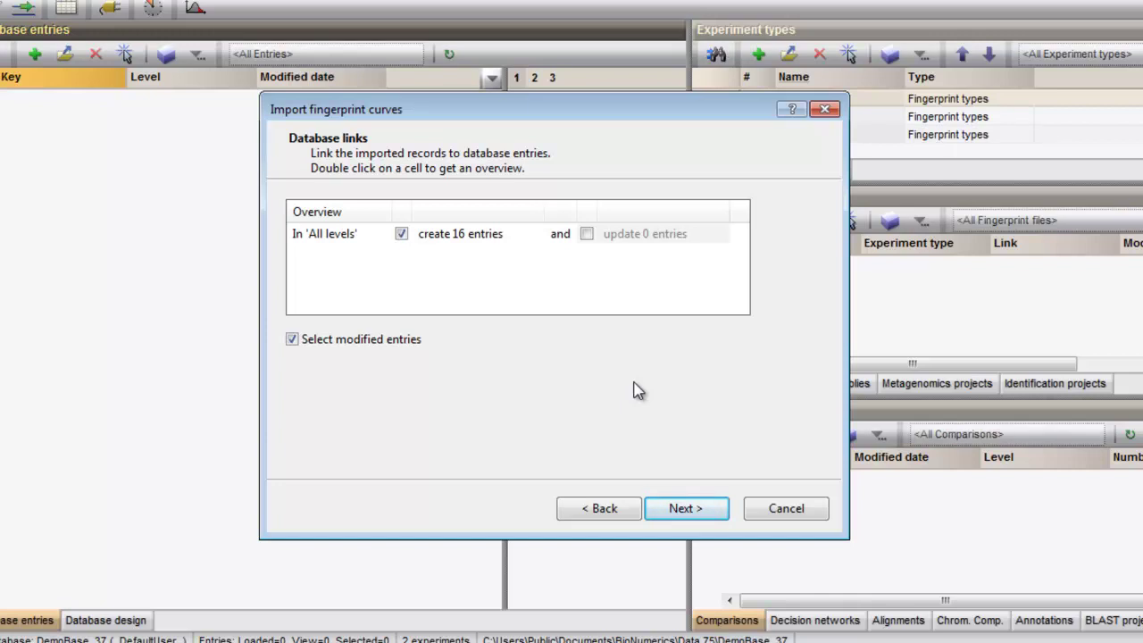
# Finish importing the 16 entries with the curve preprocessing window opening.
pyautogui.click(688, 510)
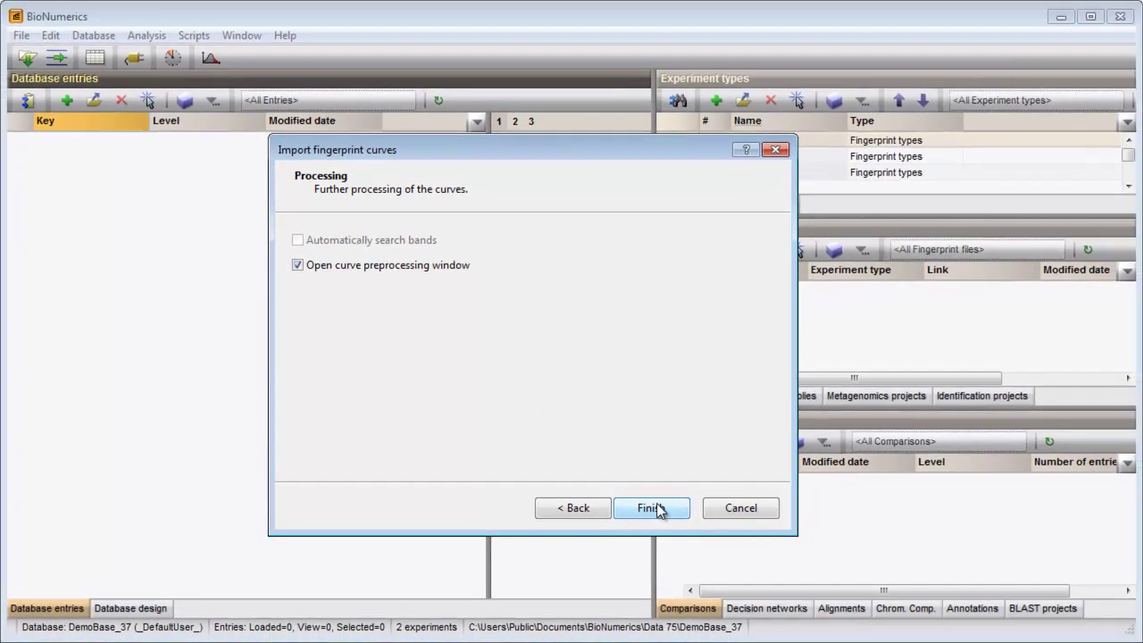
pyautogui.click(651, 508)
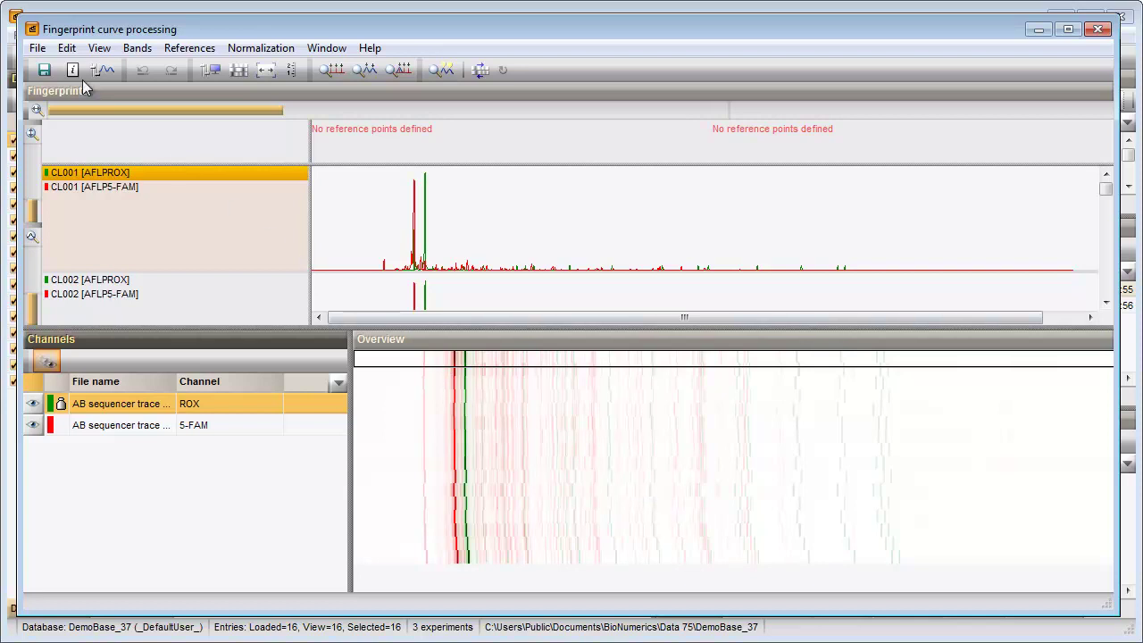
# Open the File menu of the fingerprint curve processing window.
pyautogui.click(38, 49)
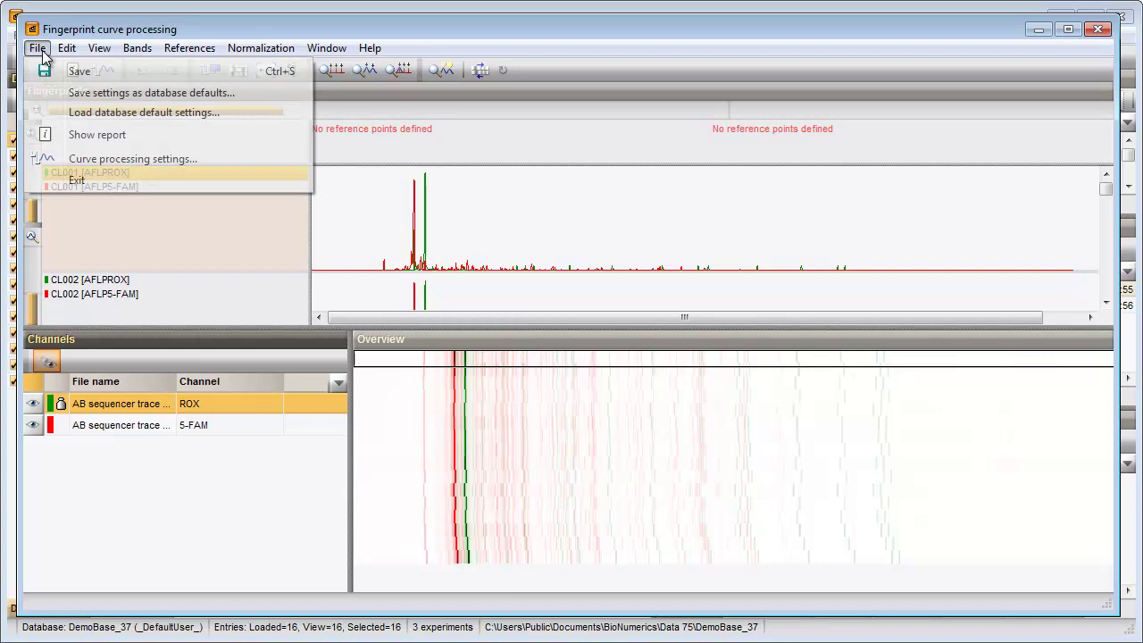
# Change the curve processing maximum OD value from 32767 to 4096.
pyautogui.click(52, 161)
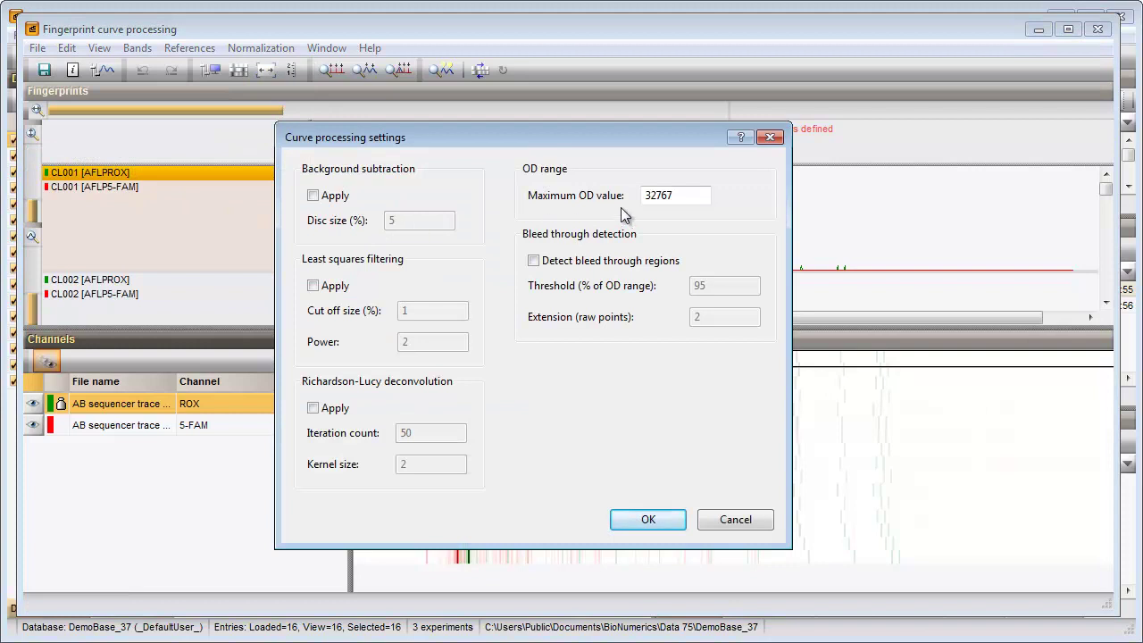
pyautogui.moveTo(681, 195); pyautogui.dragTo(631, 195)
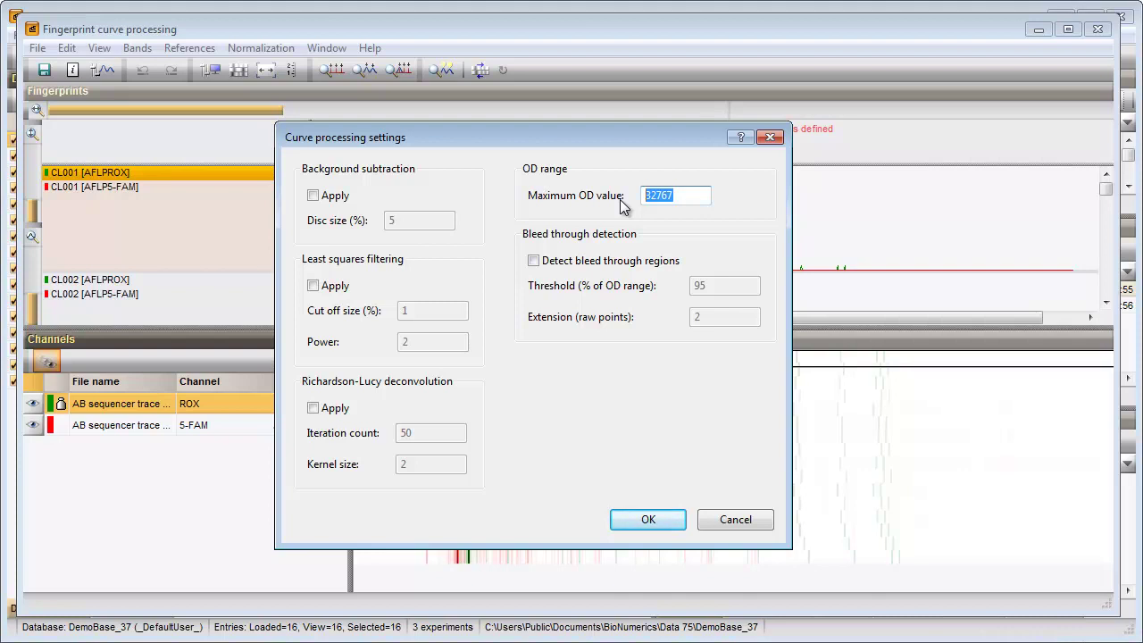
pyautogui.write('4096')
# Apply the 4096 OD setting, hide the 5-FAM curves, and zoom in on the ROX peaks.
pyautogui.click(648, 519)
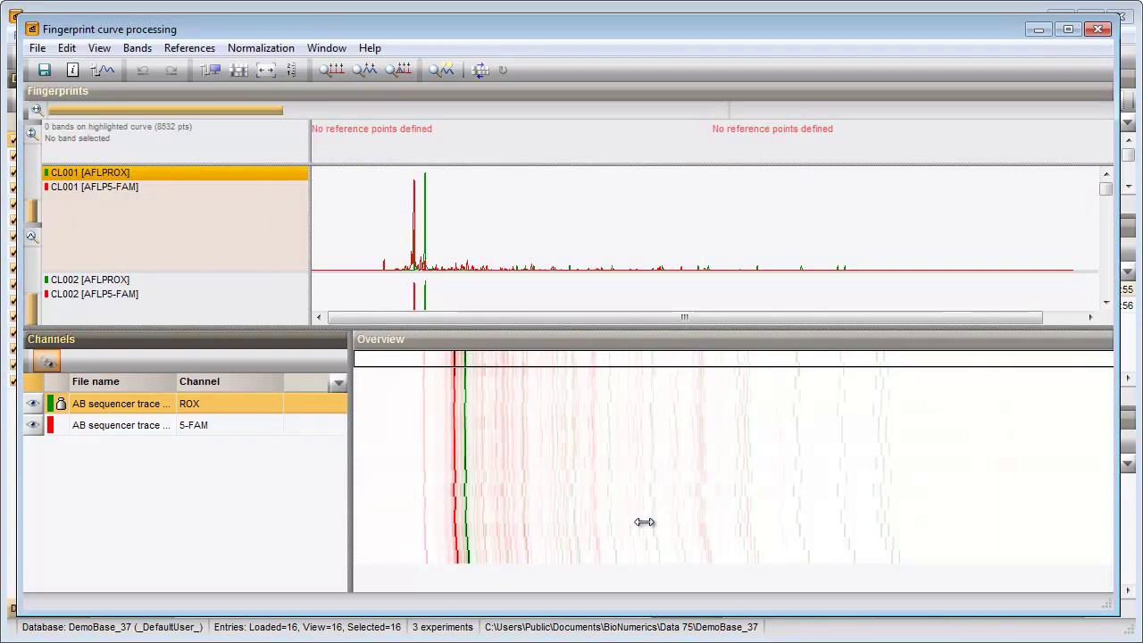
pyautogui.moveTo(621, 325); pyautogui.dragTo(614, 451)
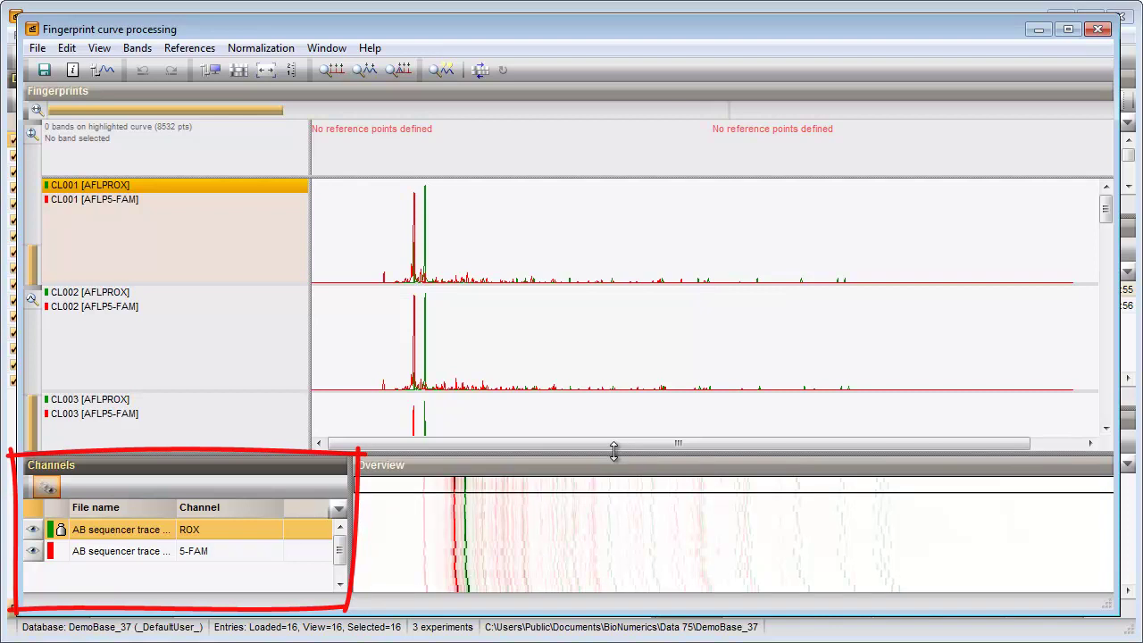
pyautogui.click(39, 550)
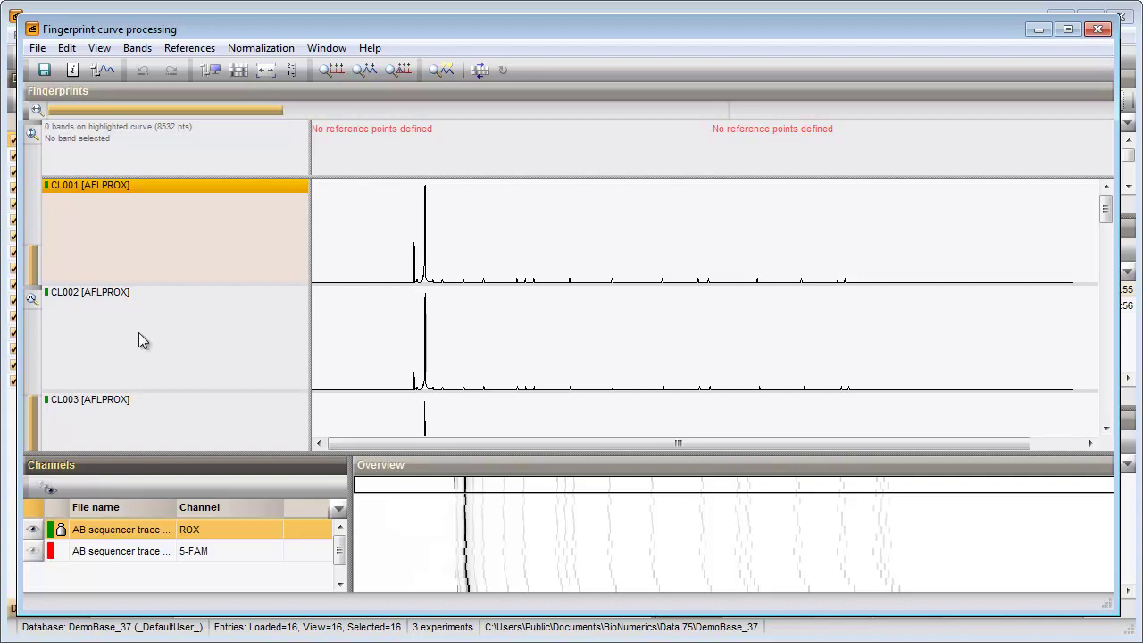
pyautogui.moveTo(260, 120)
pyautogui.mouseDown()
pyautogui.moveTo(393, 120)
pyautogui.moveTo(372, 121)
pyautogui.mouseUp()
pyautogui.moveTo(31, 373)
pyautogui.mouseDown()
pyautogui.moveTo(33, 266)
pyautogui.moveTo(45, 250)
pyautogui.mouseUp()
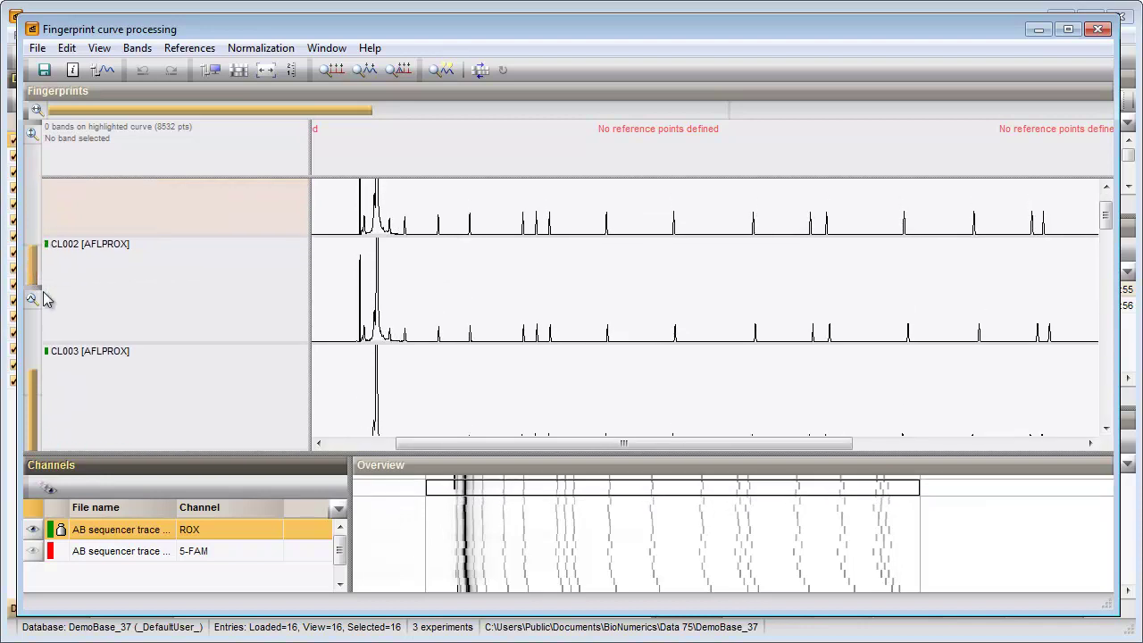
pyautogui.moveTo(31, 373); pyautogui.dragTo(31, 361)
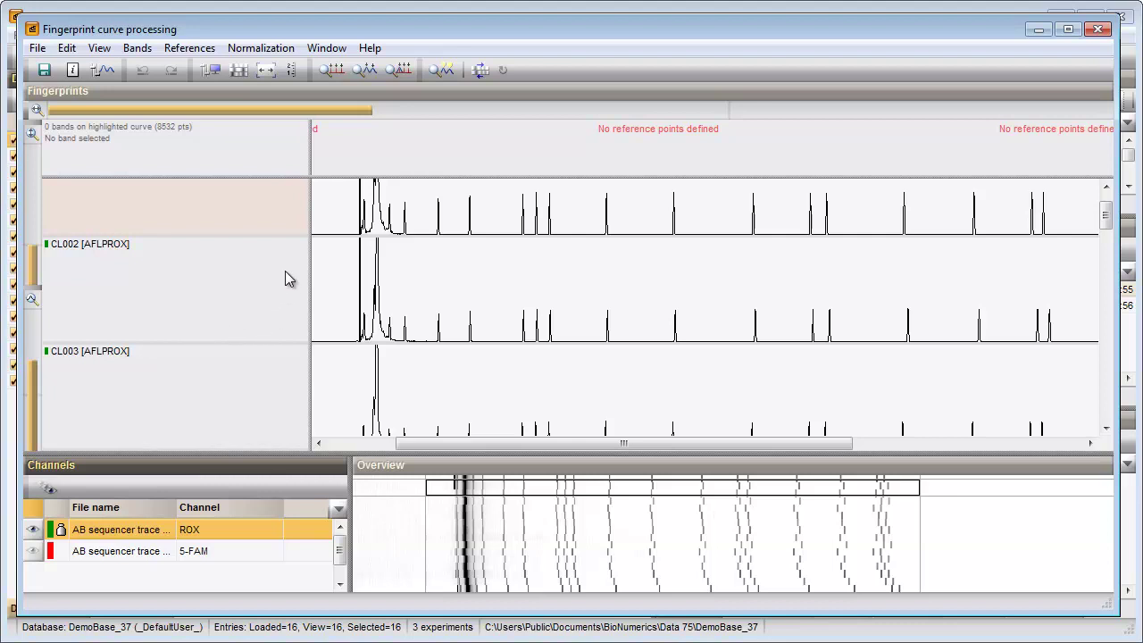
# Search reference bands on all curves with peak detection thresholds of 1% and 1%.
pyautogui.click(138, 50)
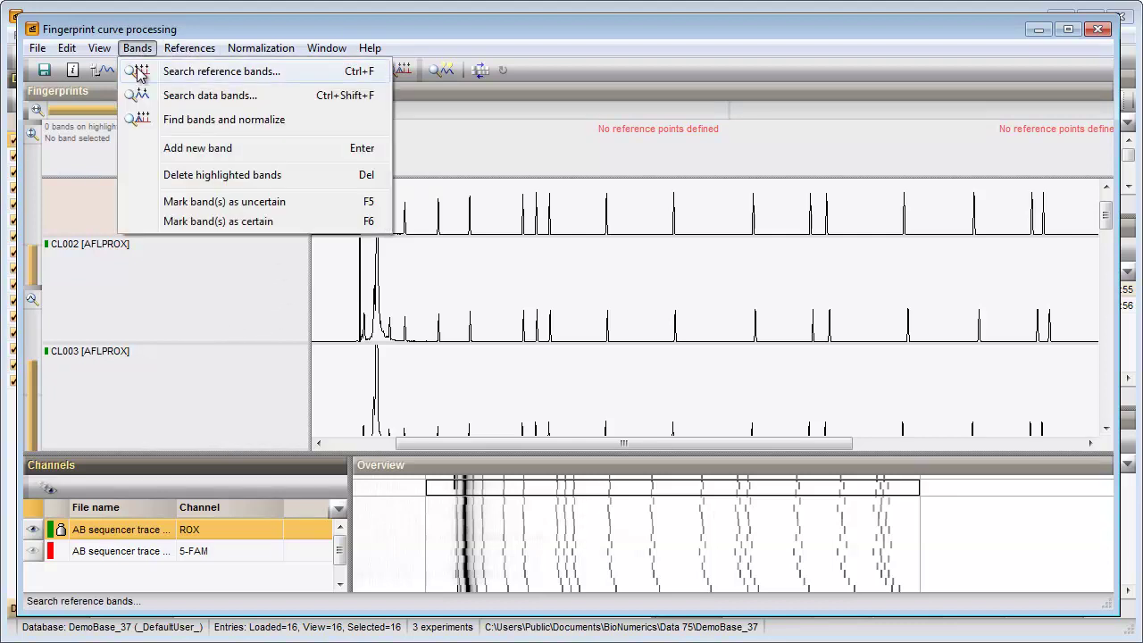
pyautogui.click(139, 74)
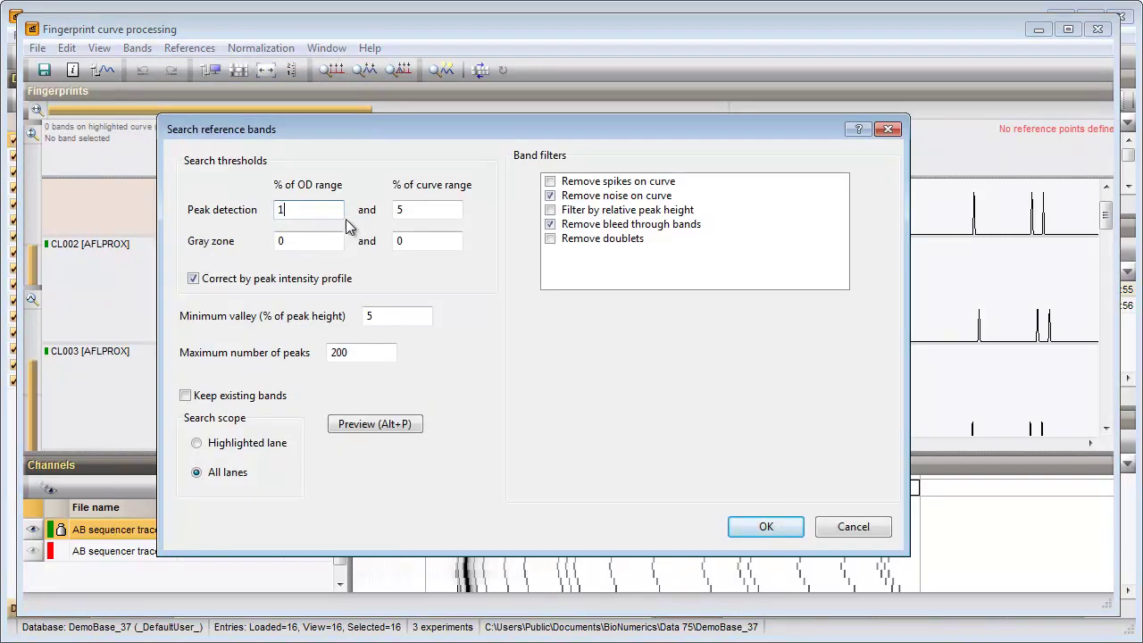
pyautogui.write('1')
pyautogui.press('Tab')
pyautogui.write('1')
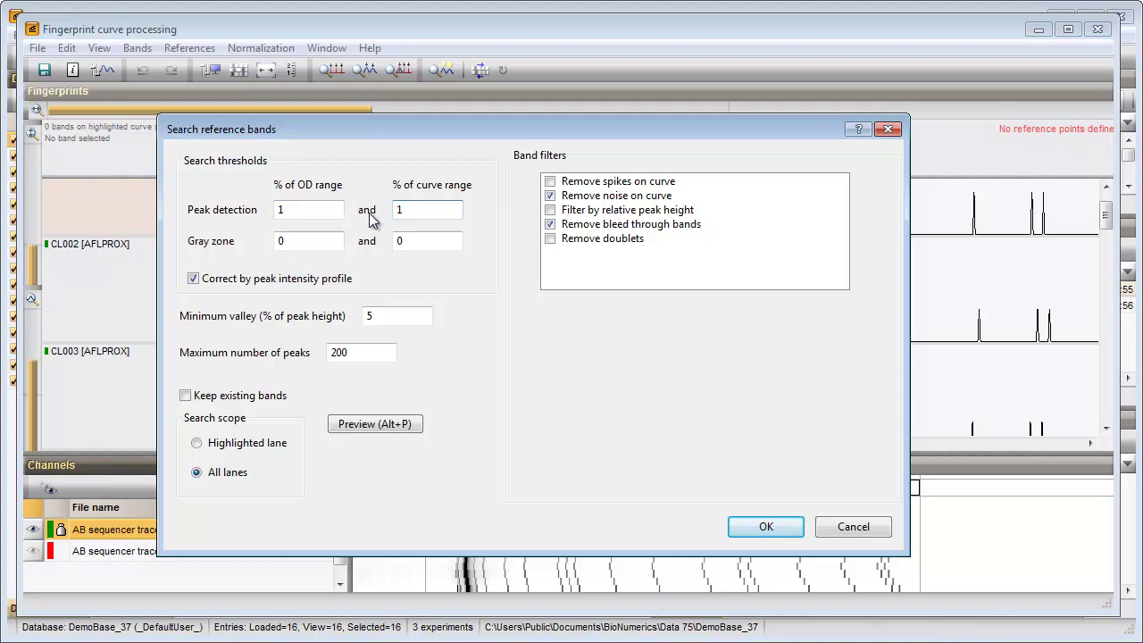
pyautogui.click(746, 527)
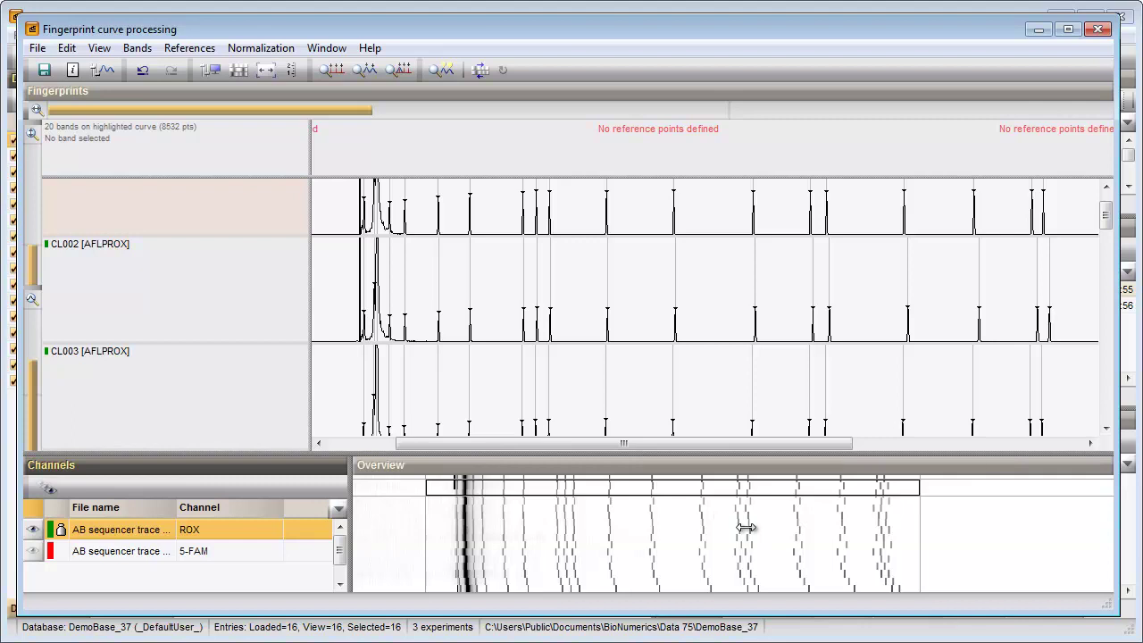
pyautogui.click(1106, 185)
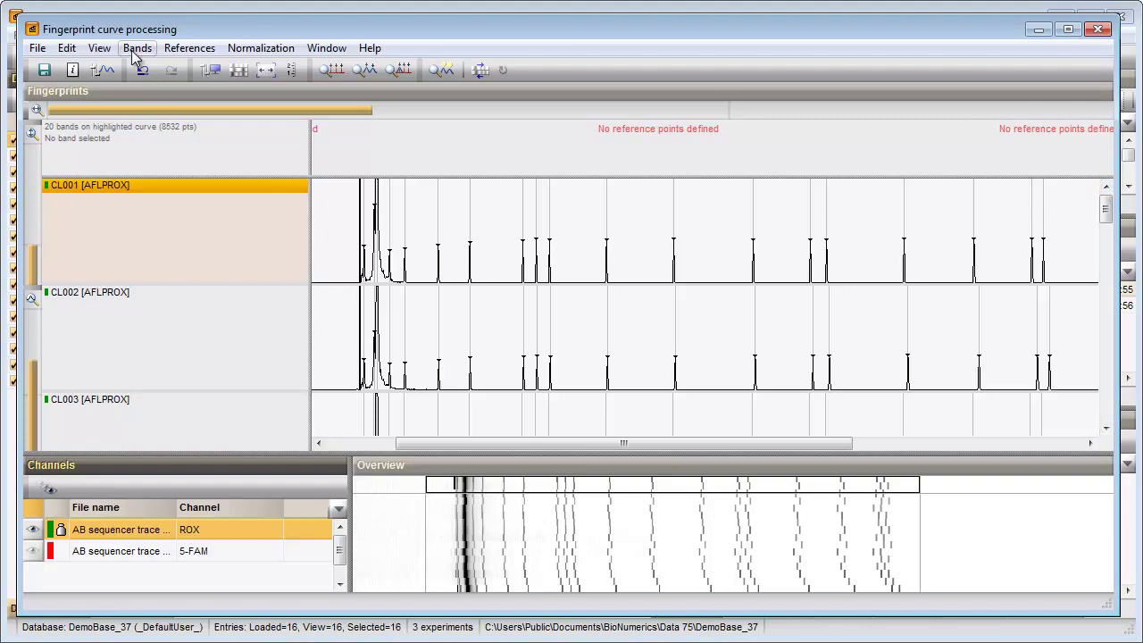
pyautogui.click(181, 51)
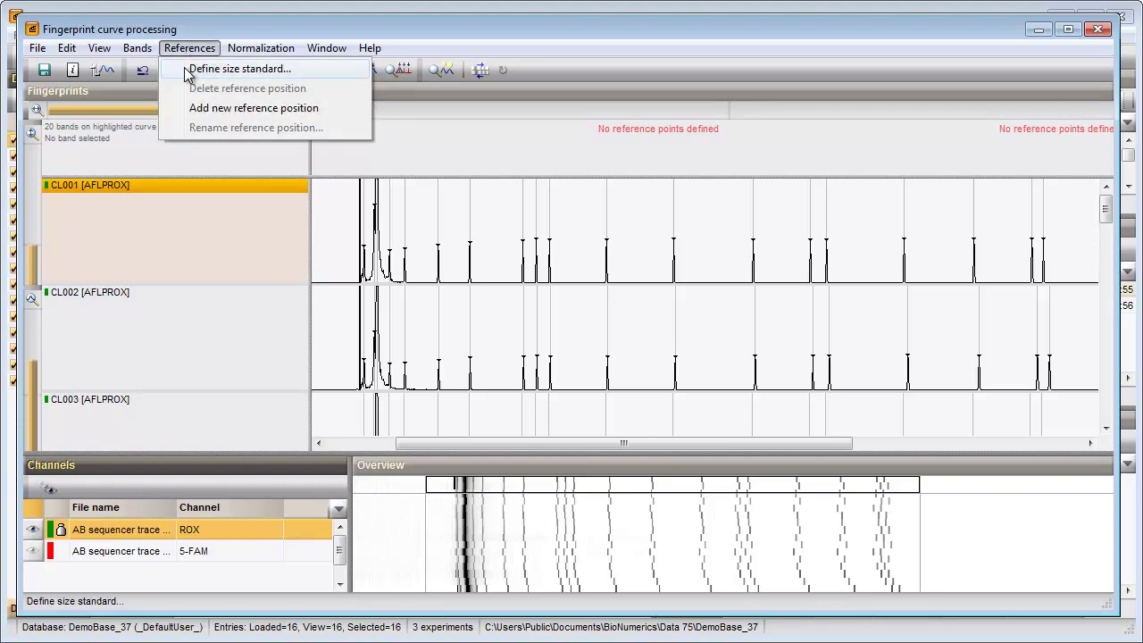
# Apply the GeneScan 500 ROX size standard by pattern matching and dismiss the notice.
pyautogui.click(187, 75)
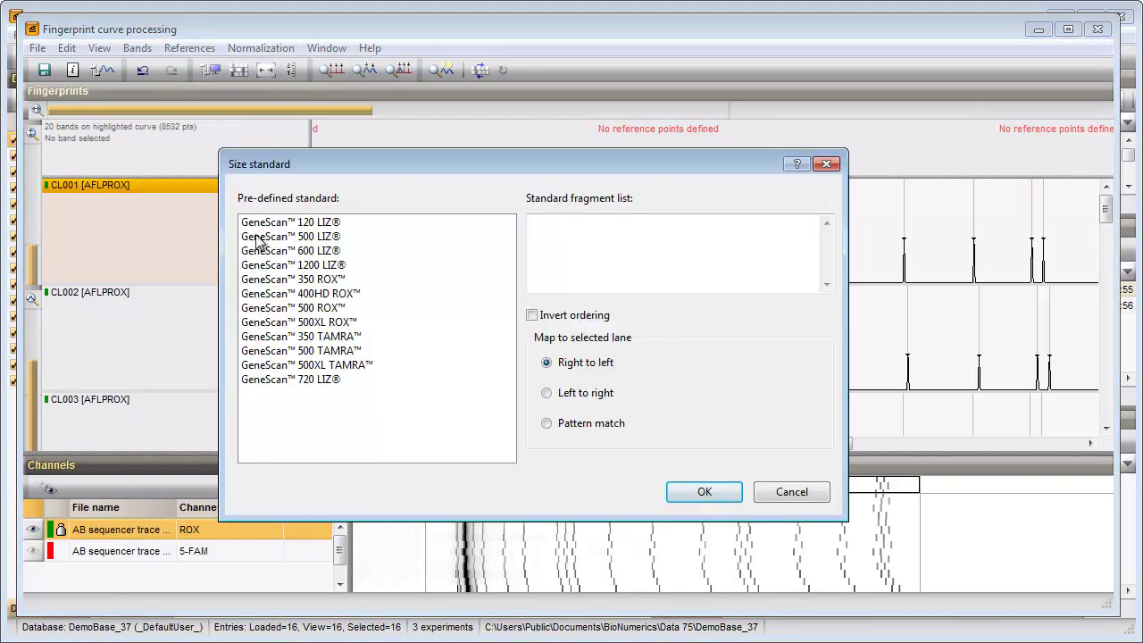
pyautogui.click(284, 309)
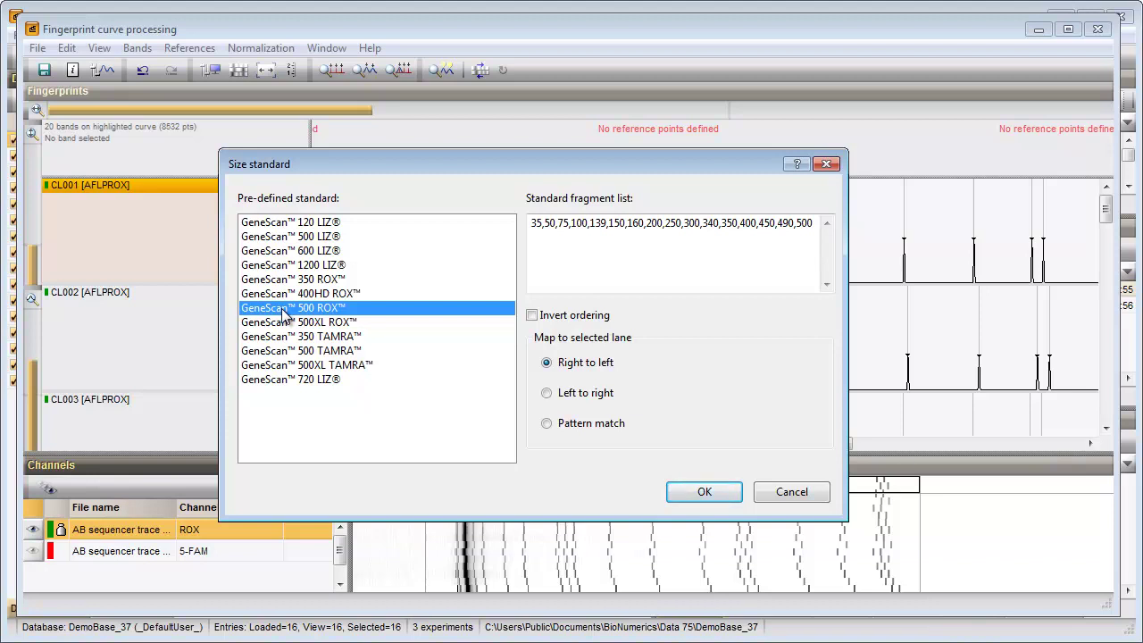
pyautogui.click(548, 425)
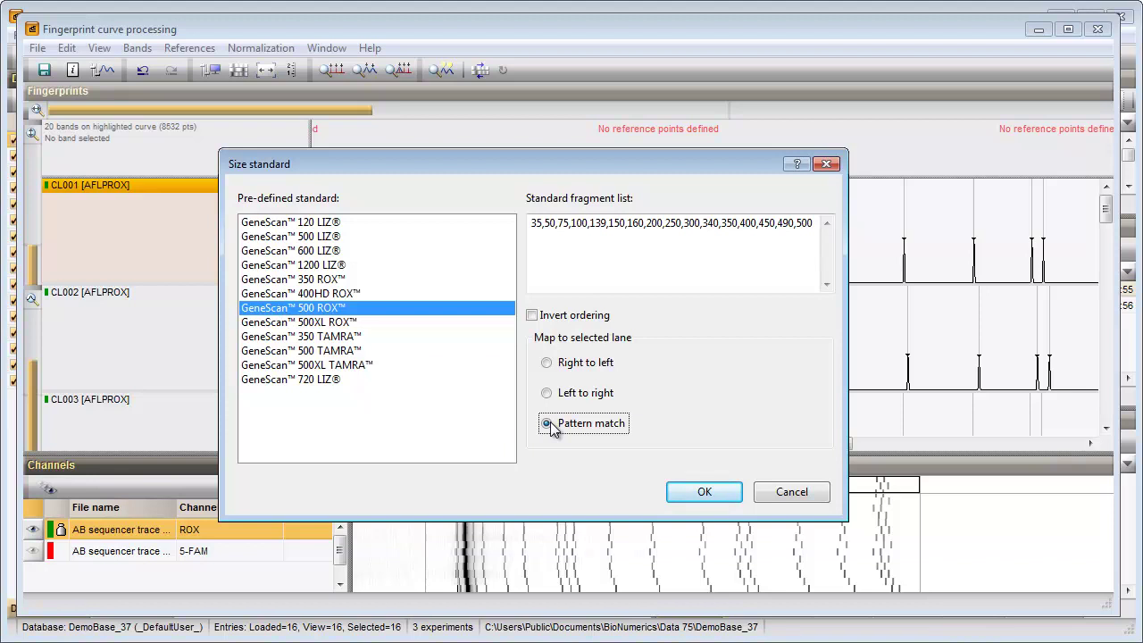
pyautogui.click(722, 493)
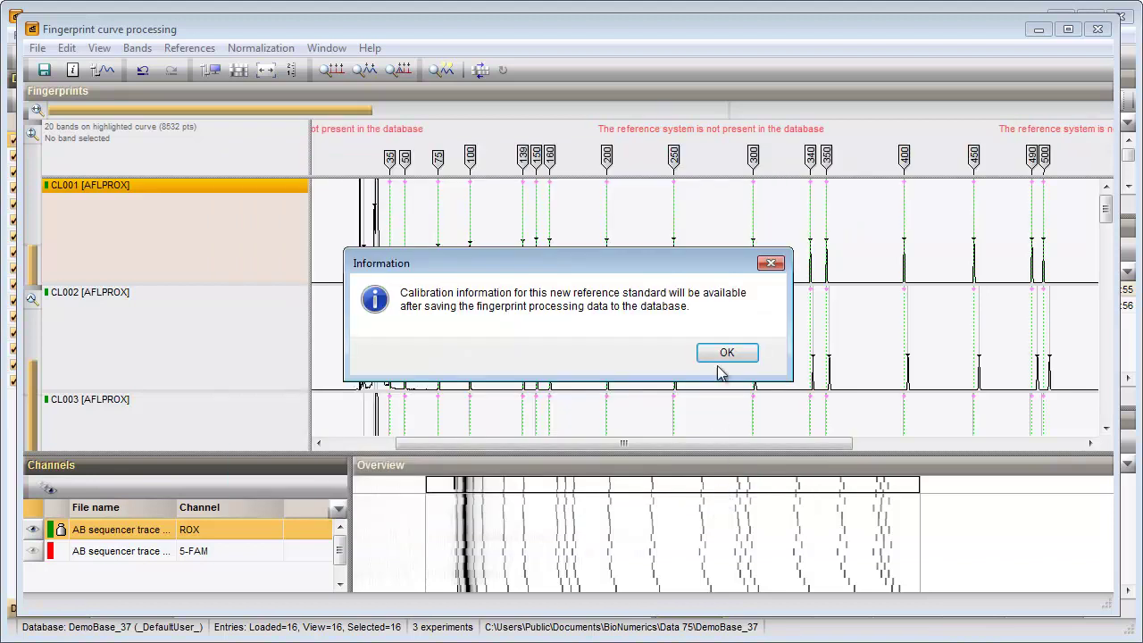
pyautogui.click(725, 353)
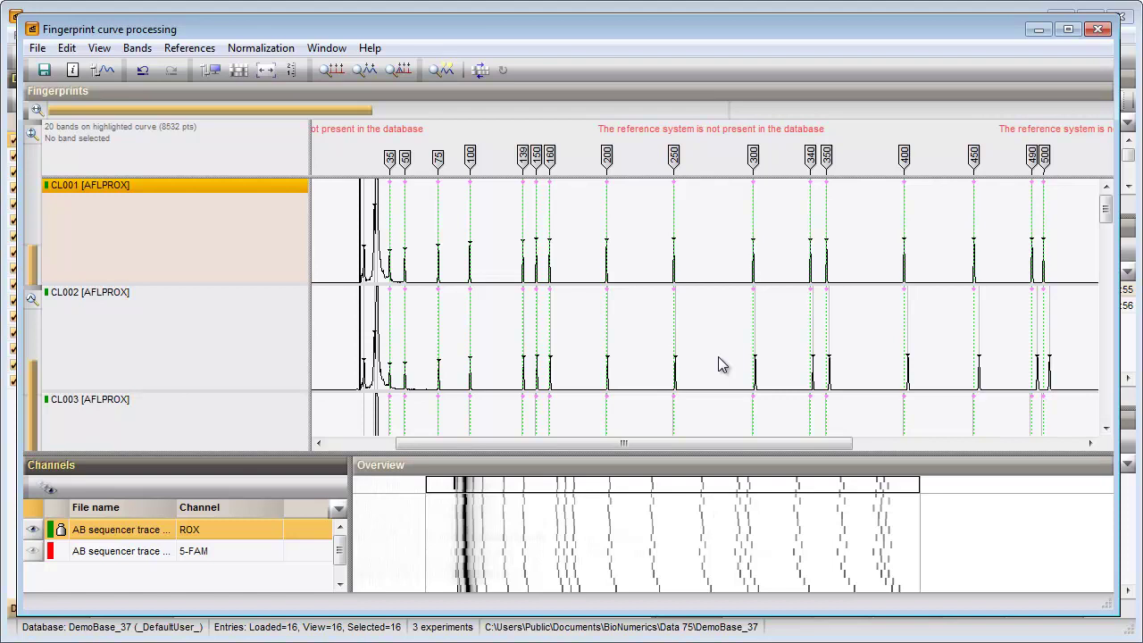
# Save the processing data, auto-assign reference positions on all ROX curves, and normalize them.
pyautogui.click(44, 70)
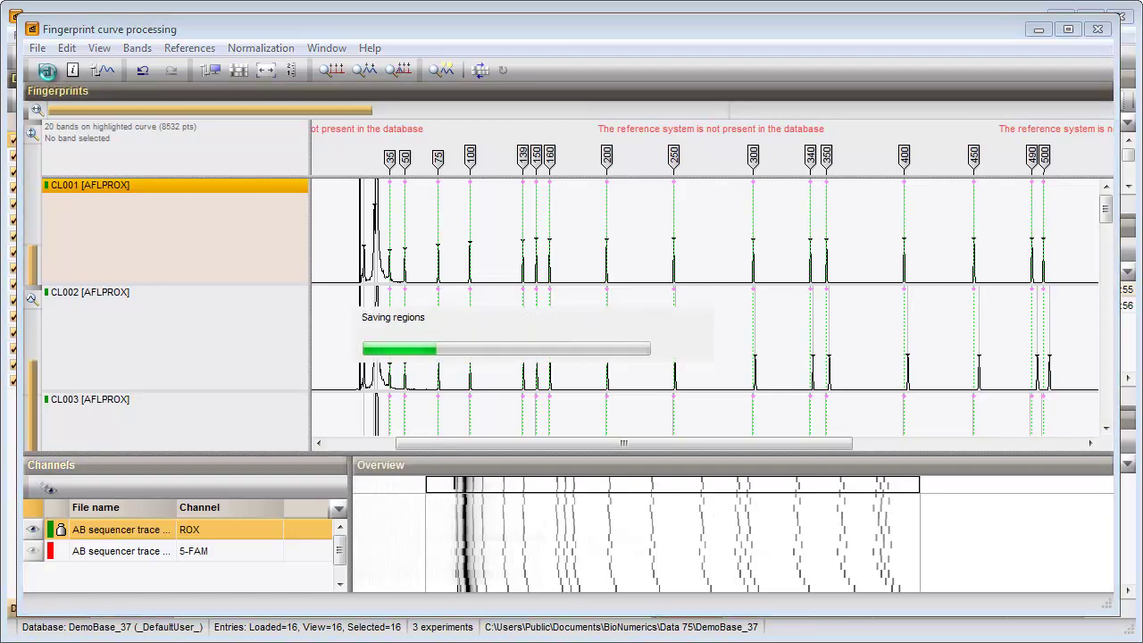
pyautogui.click(643, 393)
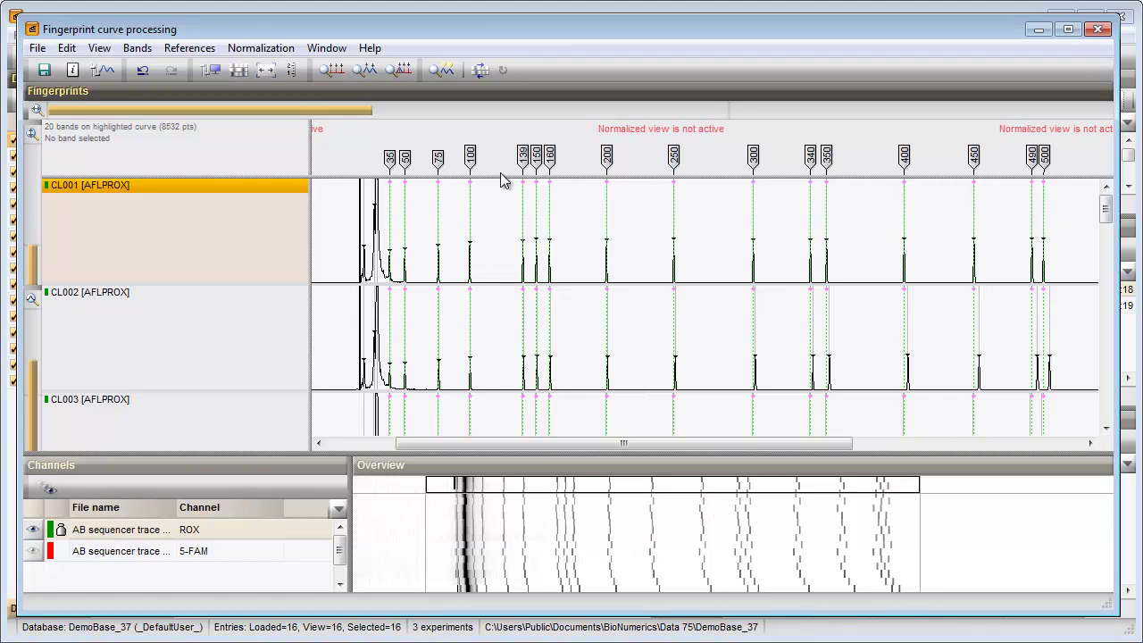
pyautogui.click(441, 70)
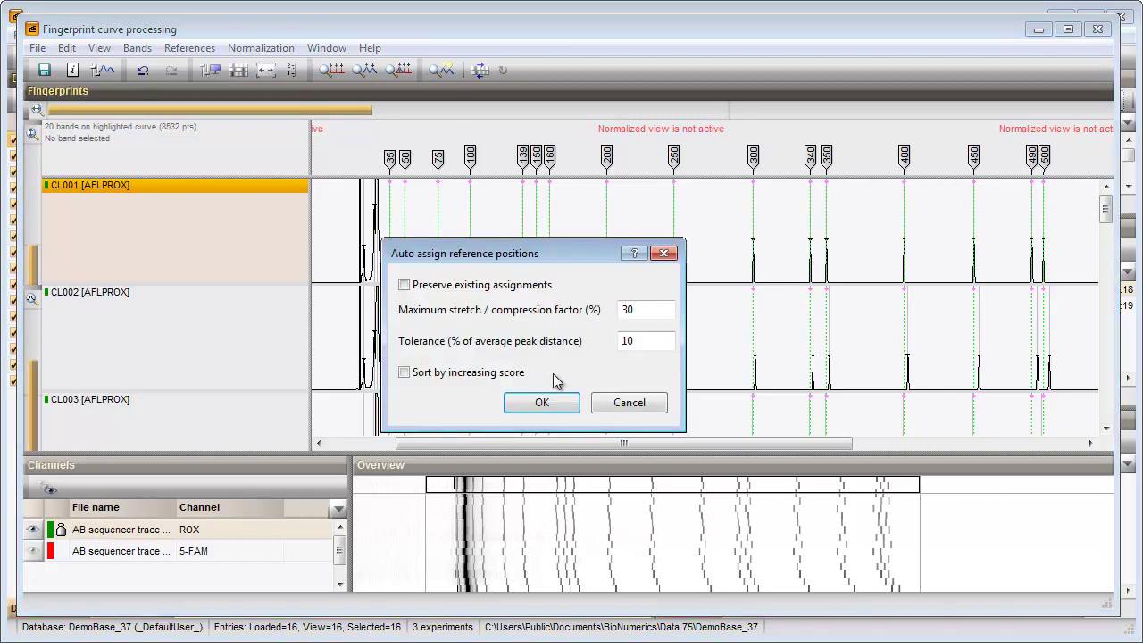
pyautogui.click(542, 402)
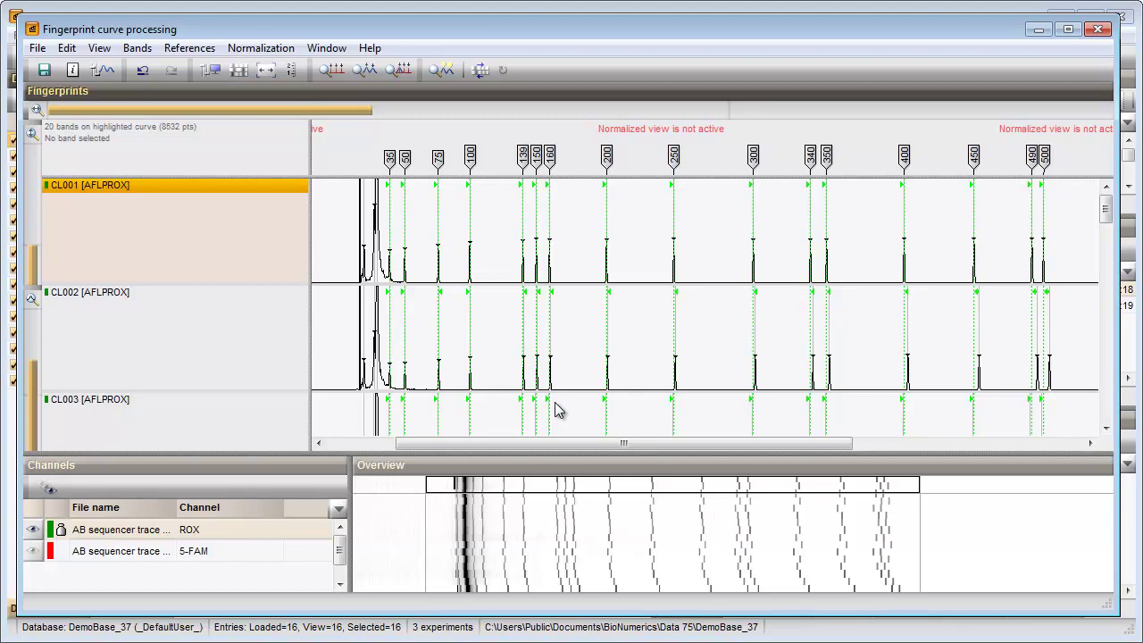
pyautogui.click(479, 71)
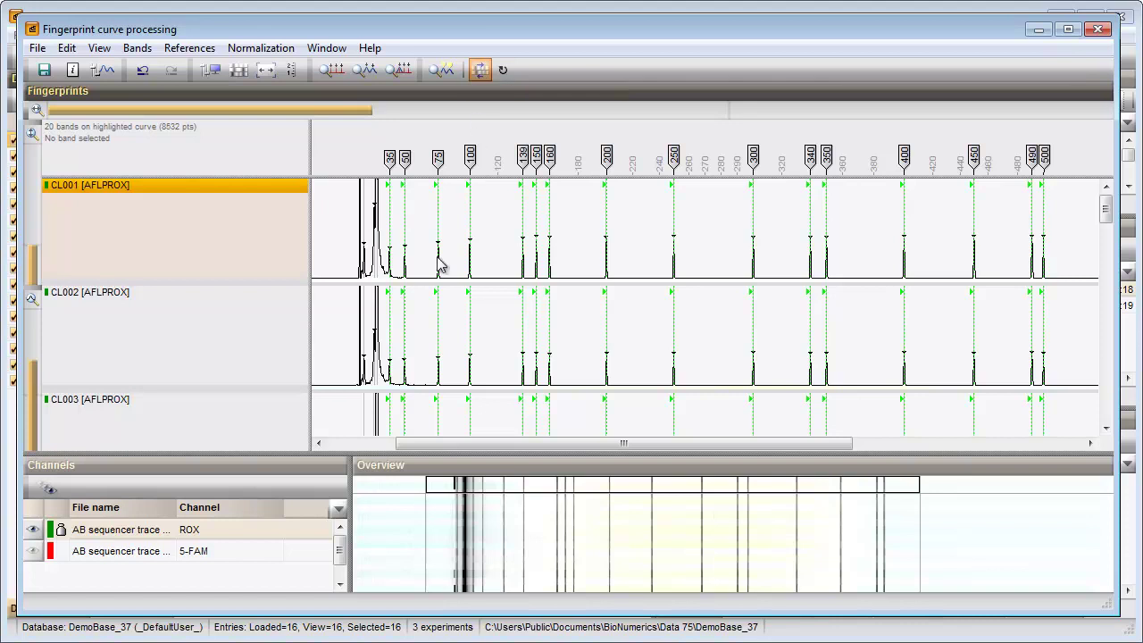
# Show only the 5-FAM curves and run a data band search with default settings.
pyautogui.click(33, 551)
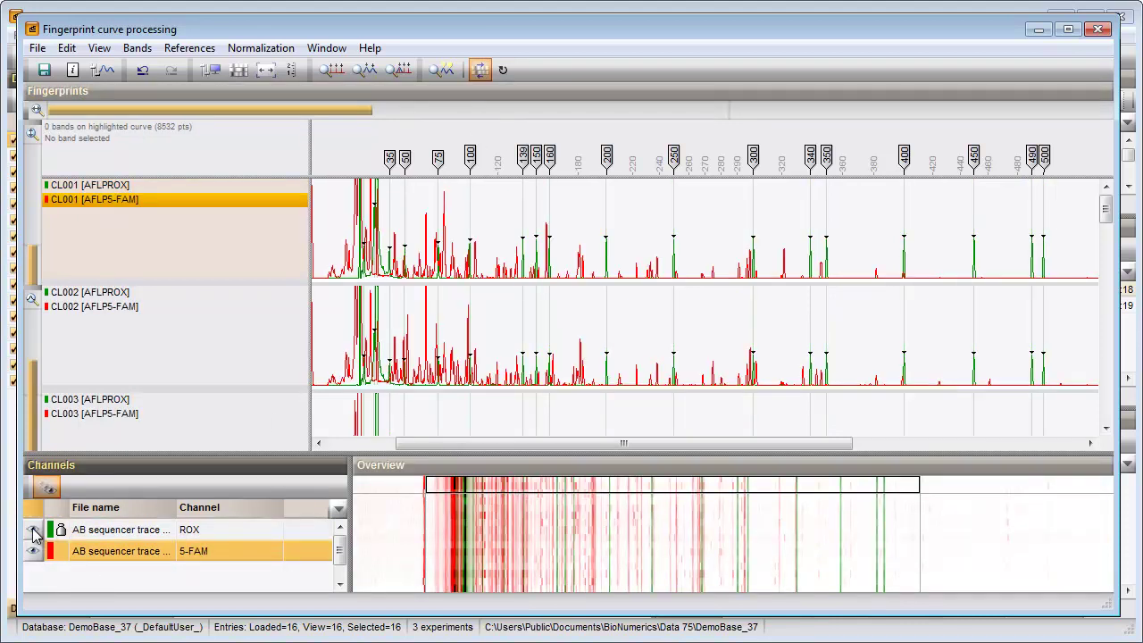
pyautogui.click(33, 531)
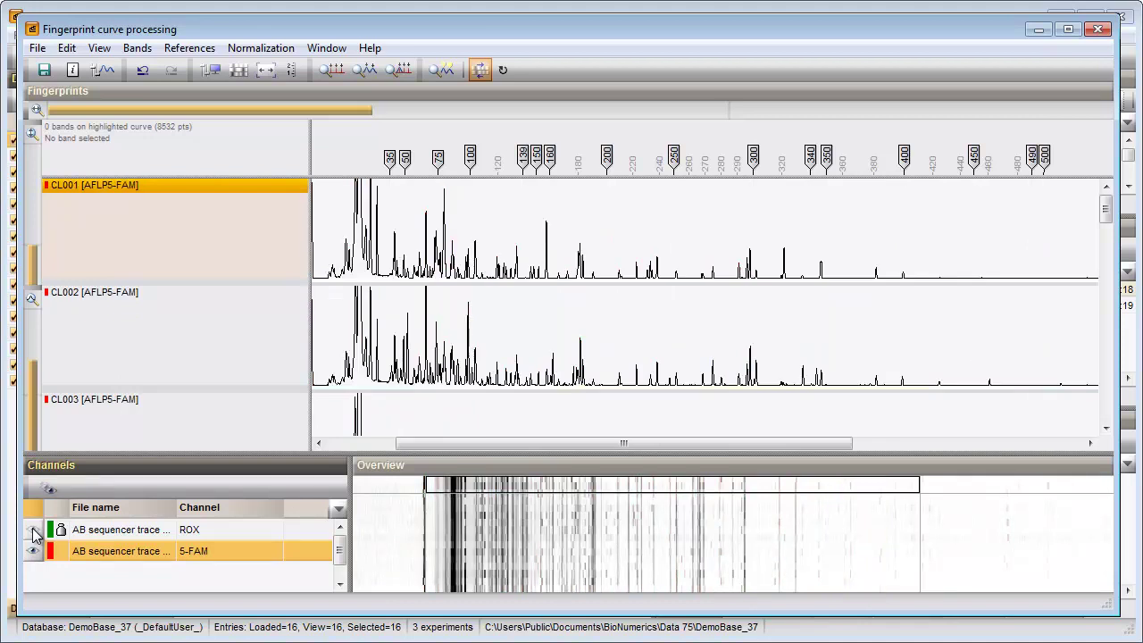
pyautogui.click(143, 52)
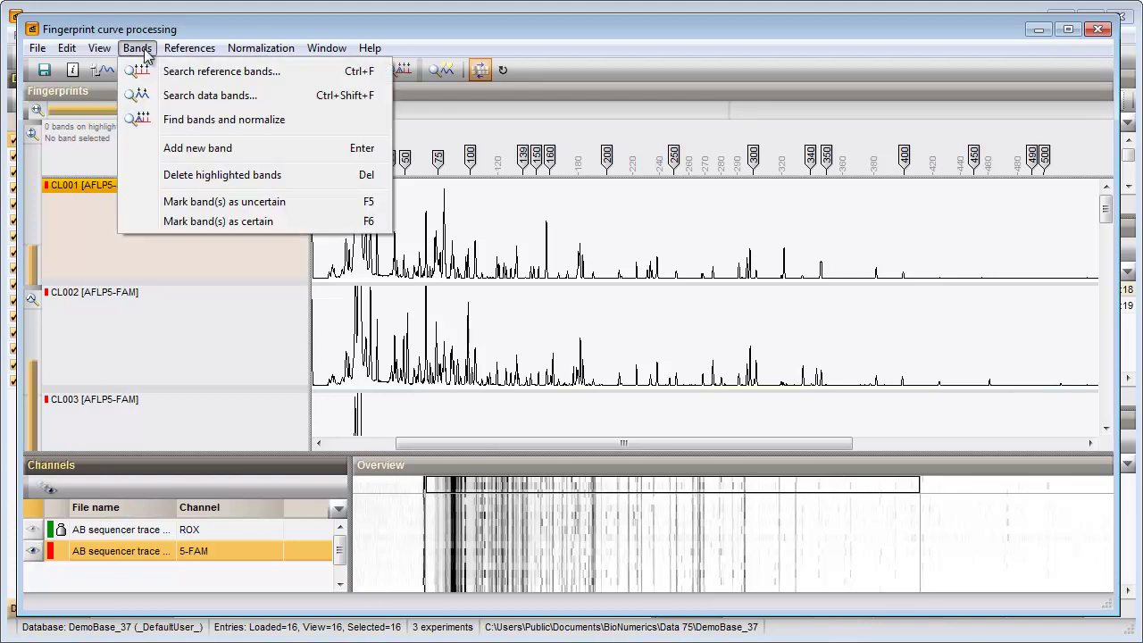
pyautogui.click(147, 96)
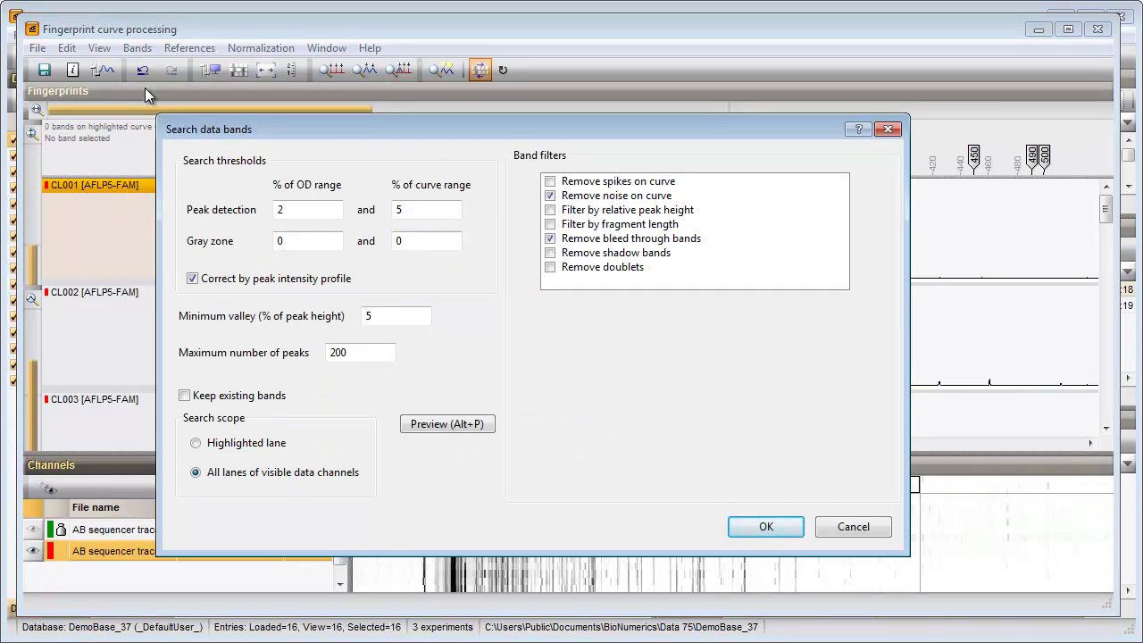
pyautogui.click(766, 526)
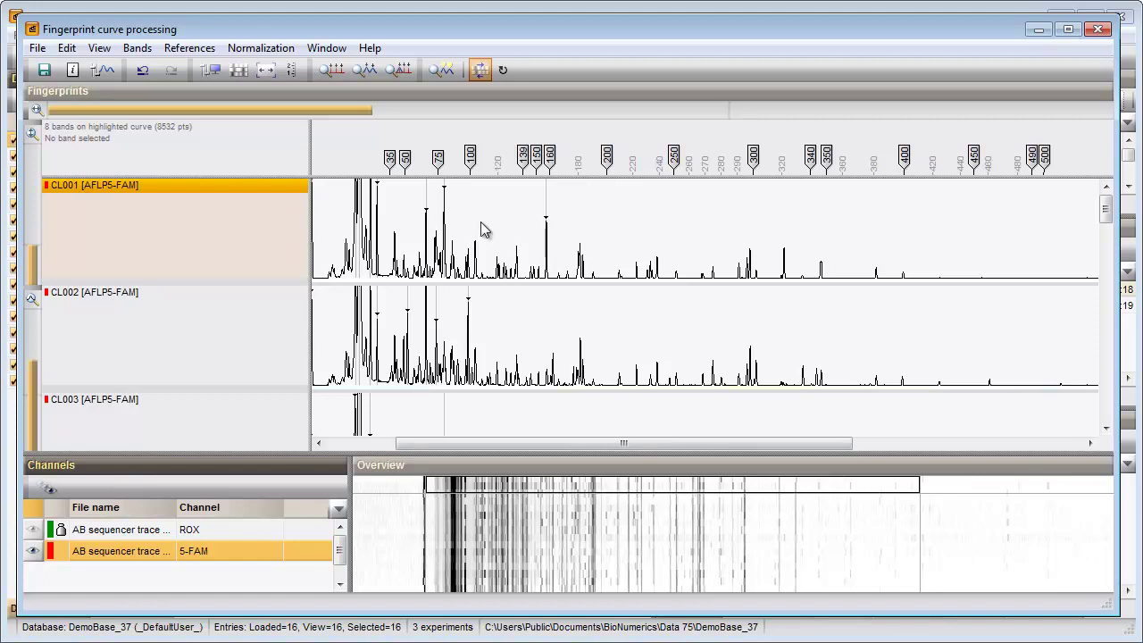
# Rerun the band search with peak and curve-range thresholds at 1%, then save the bands.
pyautogui.click(370, 69)
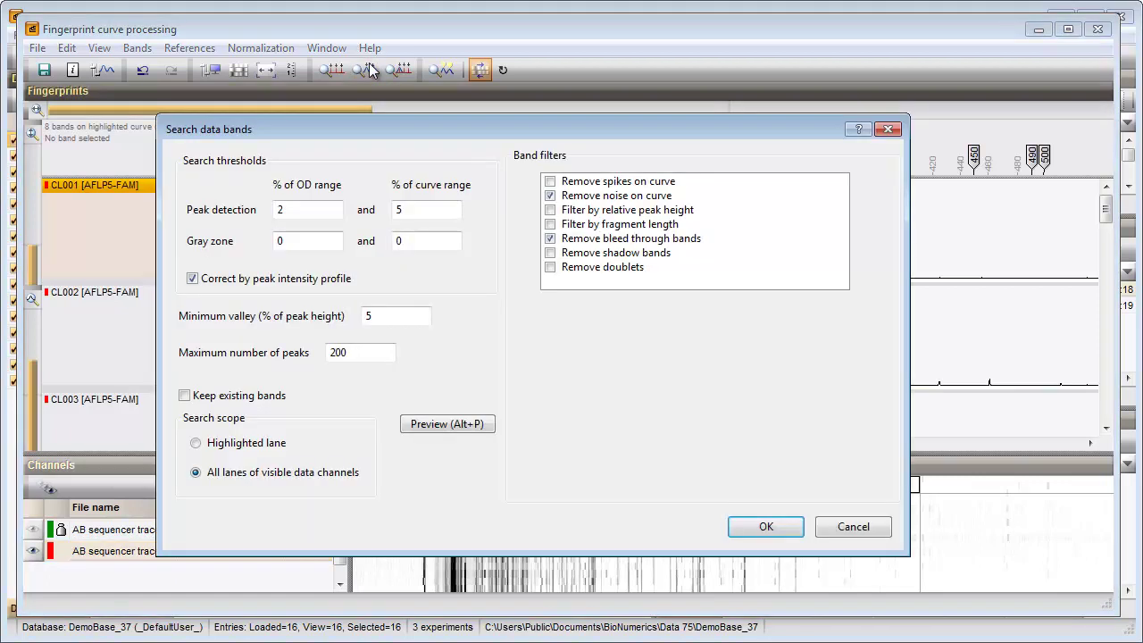
pyautogui.click(338, 213)
pyautogui.moveTo(293, 212); pyautogui.dragTo(242, 214)
pyautogui.write('1')
pyautogui.press('Tab')
pyautogui.write('1')
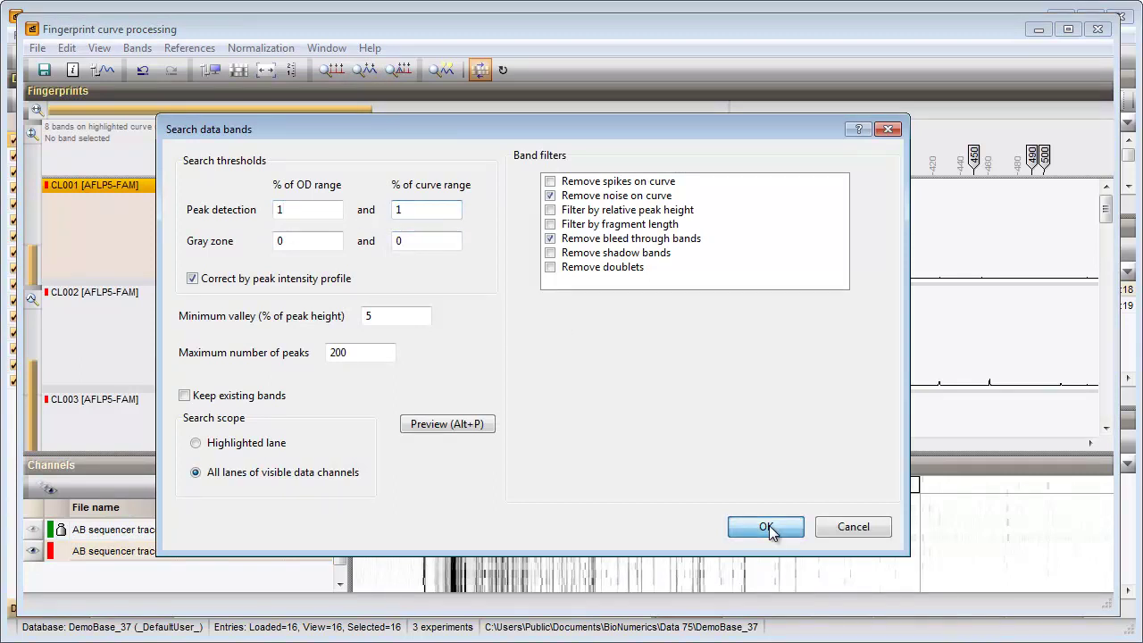
pyautogui.click(766, 528)
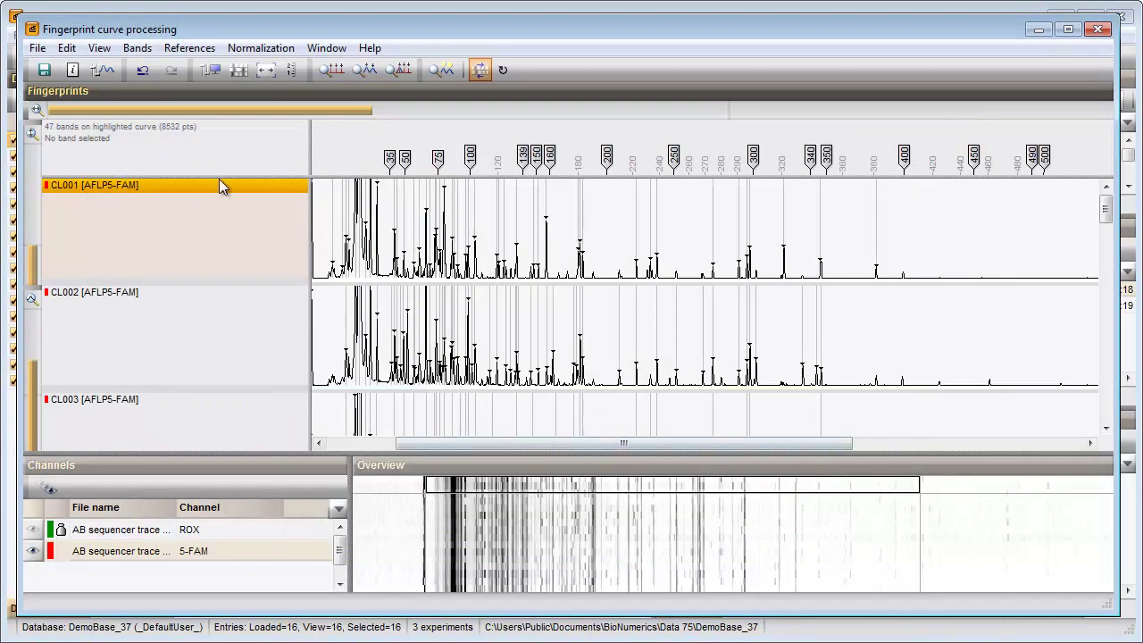
pyautogui.click(43, 72)
# Close curve processing, keep settings as new defaults, and briefly review CL001's AFLP5-FAM fingerprint.
pyautogui.click(1099, 33)
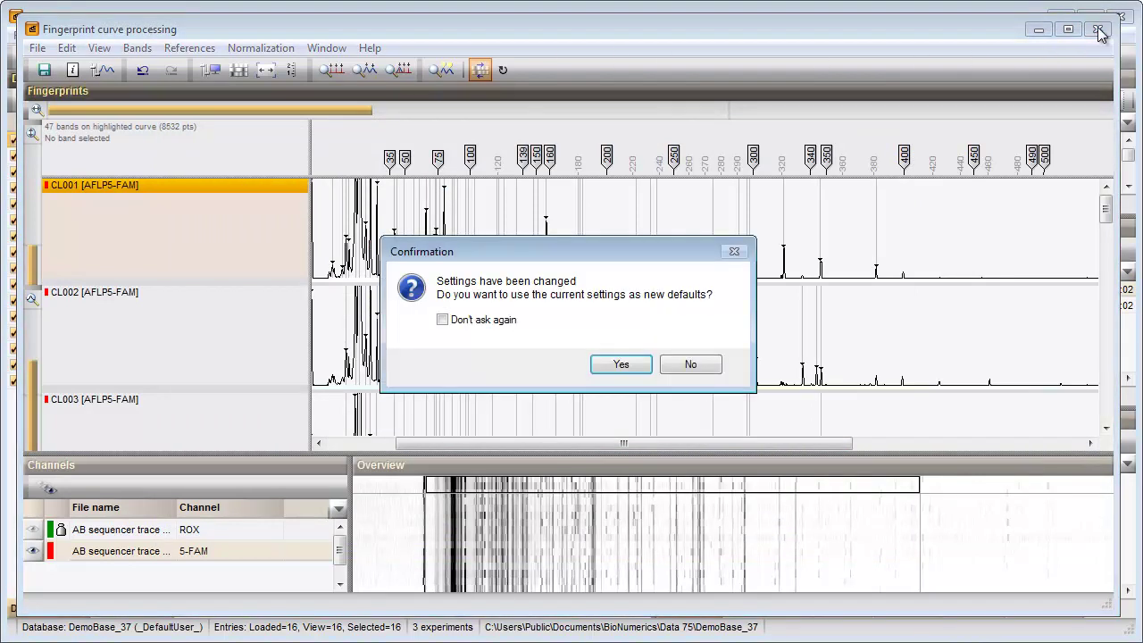
pyautogui.click(619, 366)
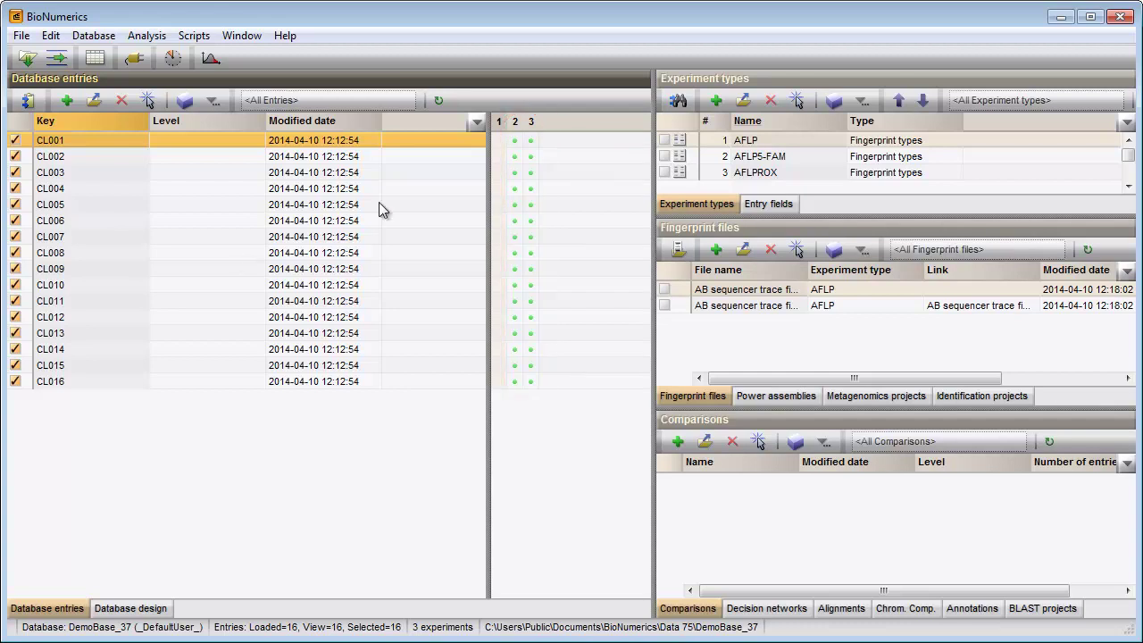
pyautogui.click(515, 140)
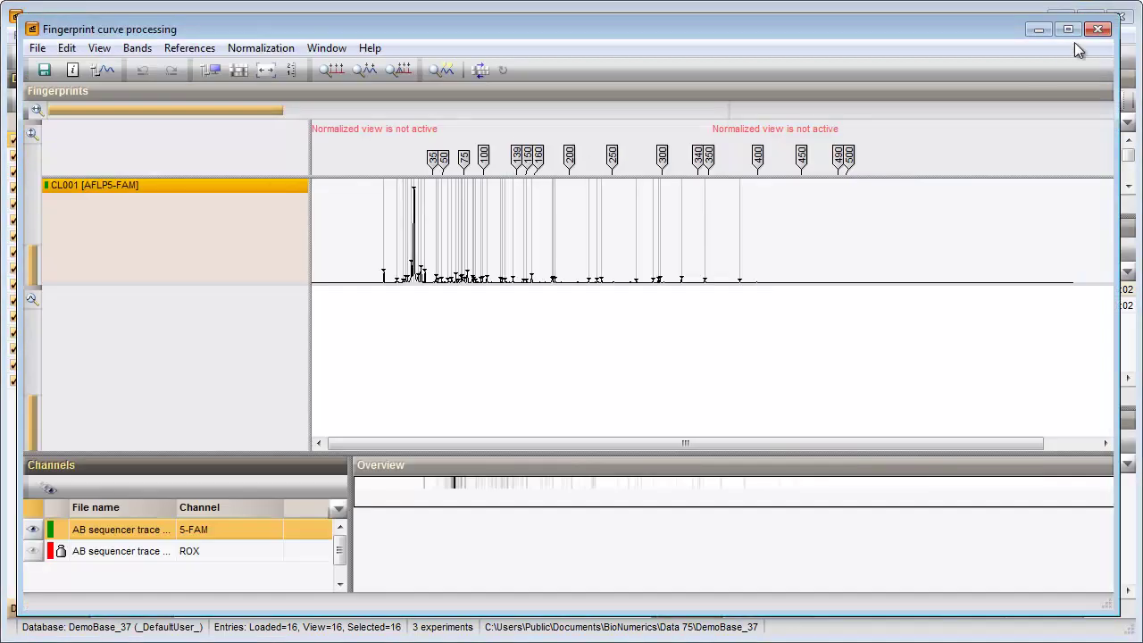
pyautogui.click(1093, 30)
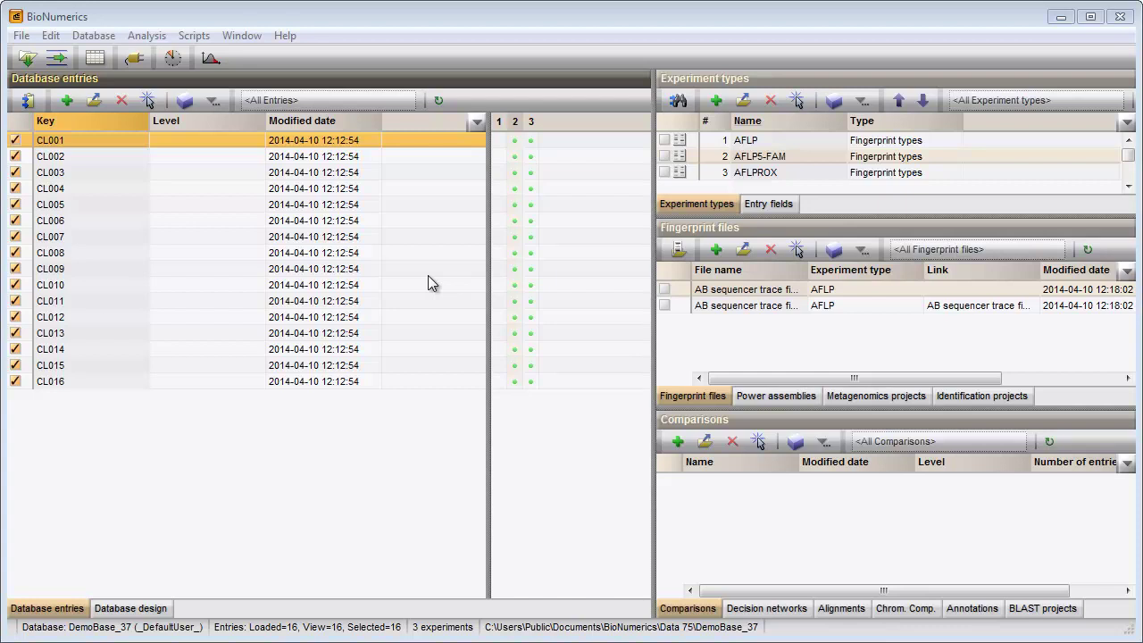